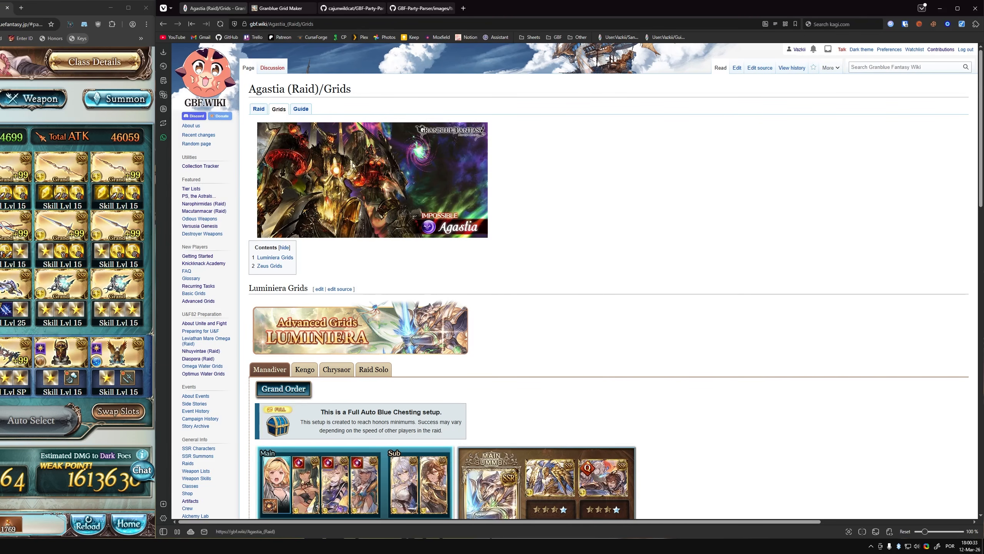
- Look through the existing Luminiera and Zeus grids on the Agastia raid page
scroll(682, 187, down, 20)
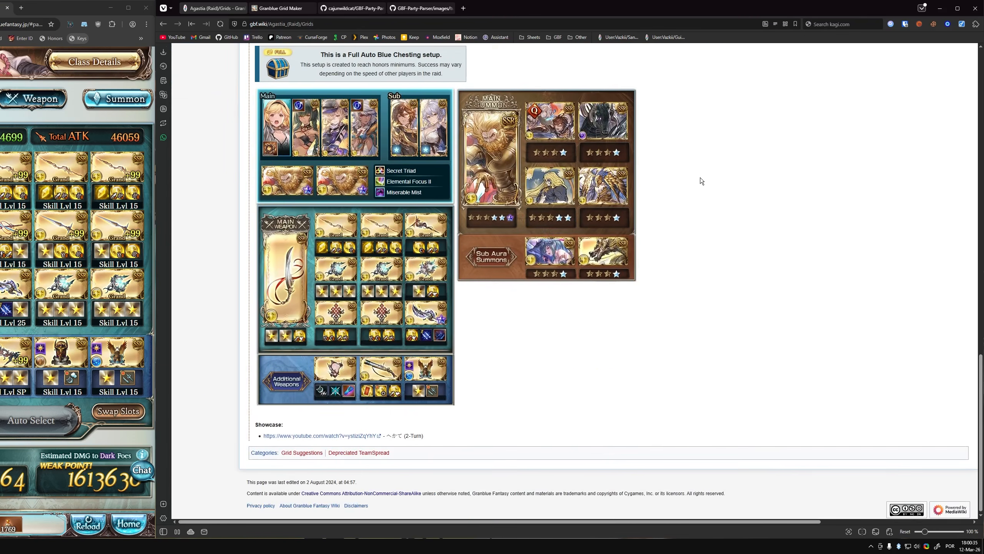
scroll(700, 177, up, 2)
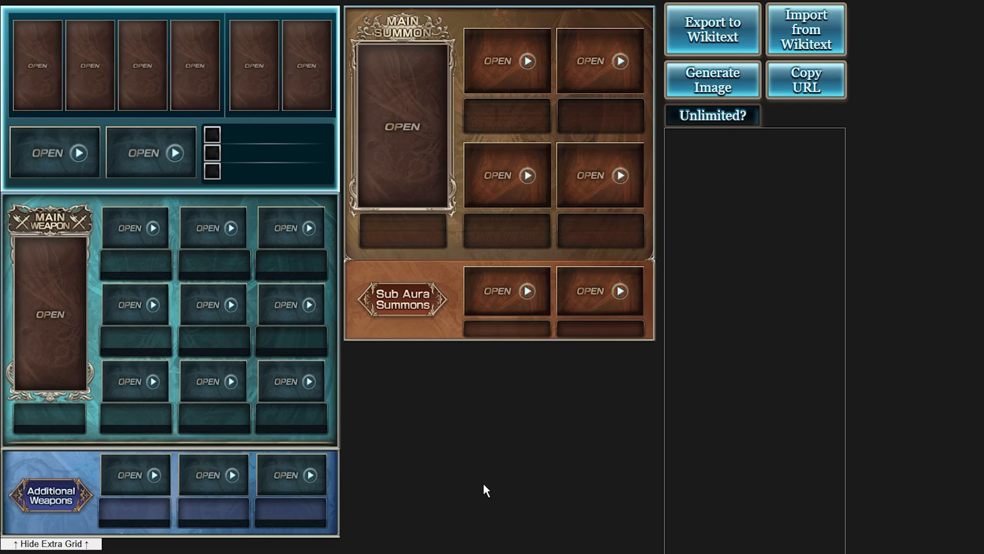
- In the Granblue Grid Maker, set the main character's class to Manadiver with Ouroboros Mino as its companion
click(34, 77)
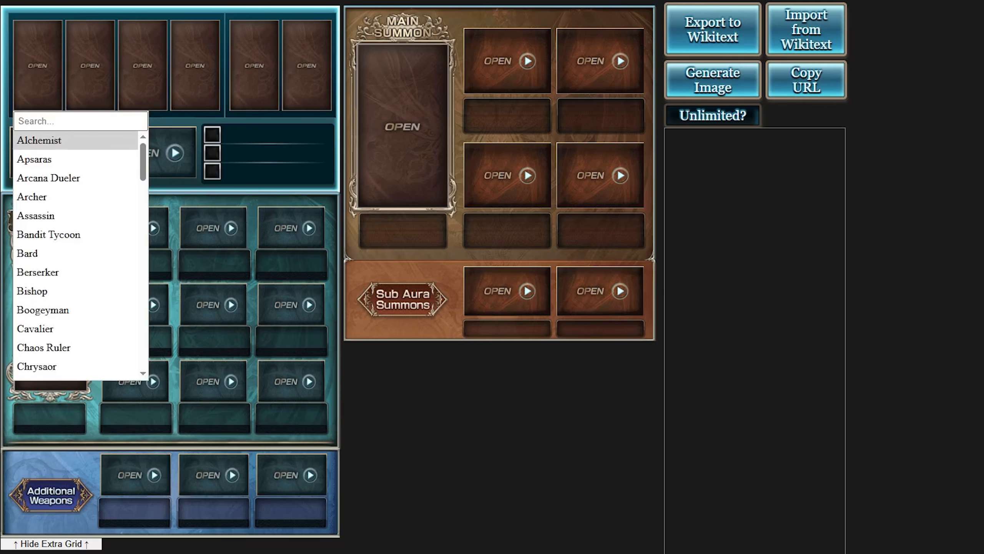
text(mana)
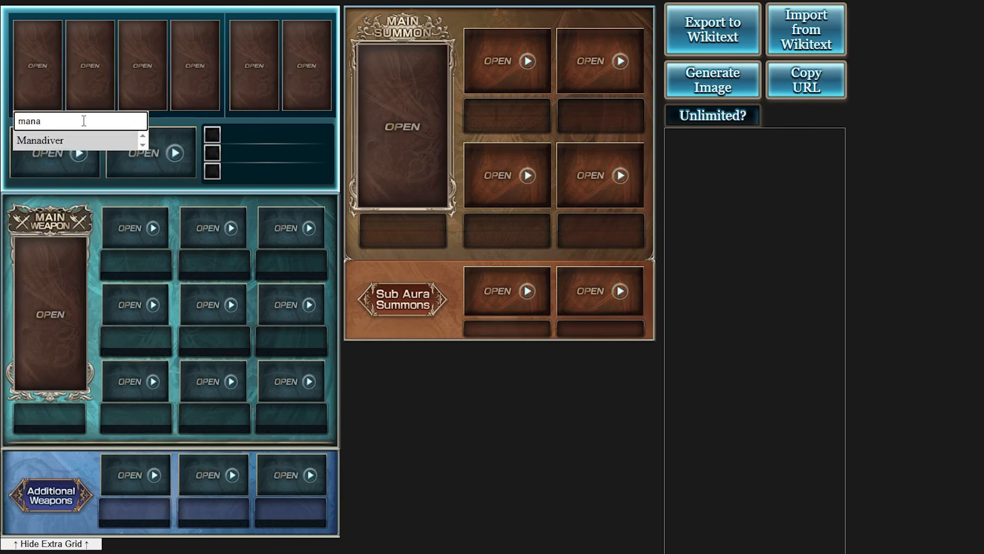
click(79, 140)
click(23, 97)
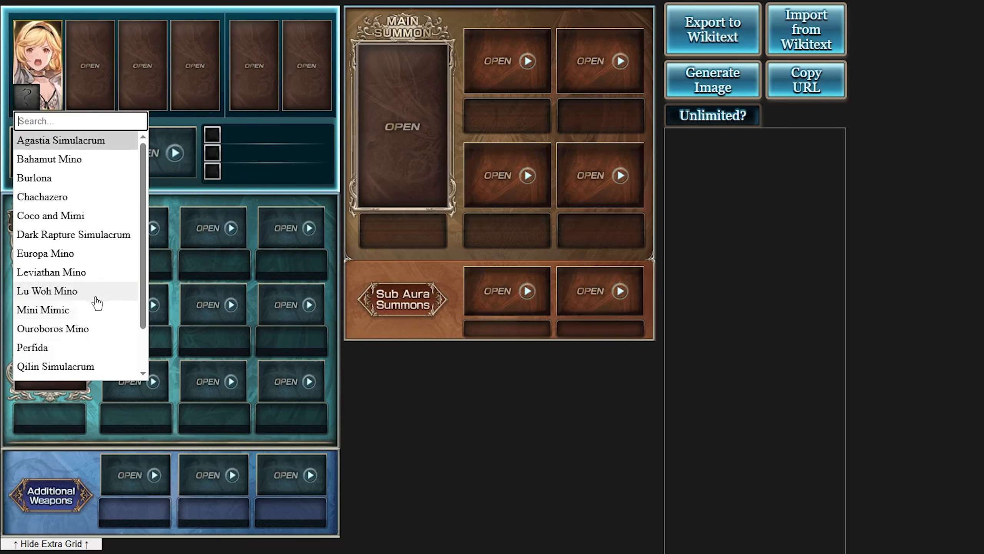
click(91, 332)
- Fill the first character slot beside the Manadiver with Kaworu & Mark.06
click(94, 68)
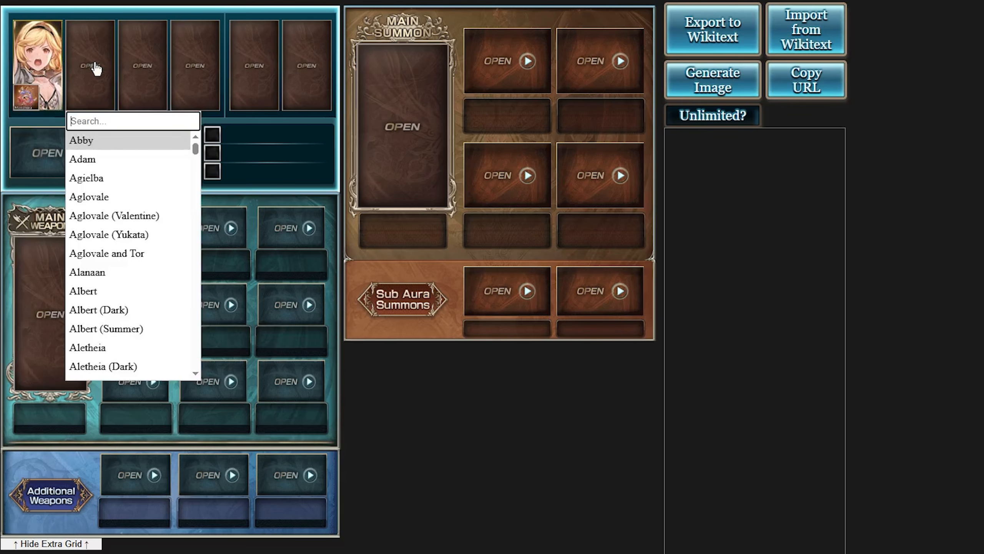
text(kaworu)
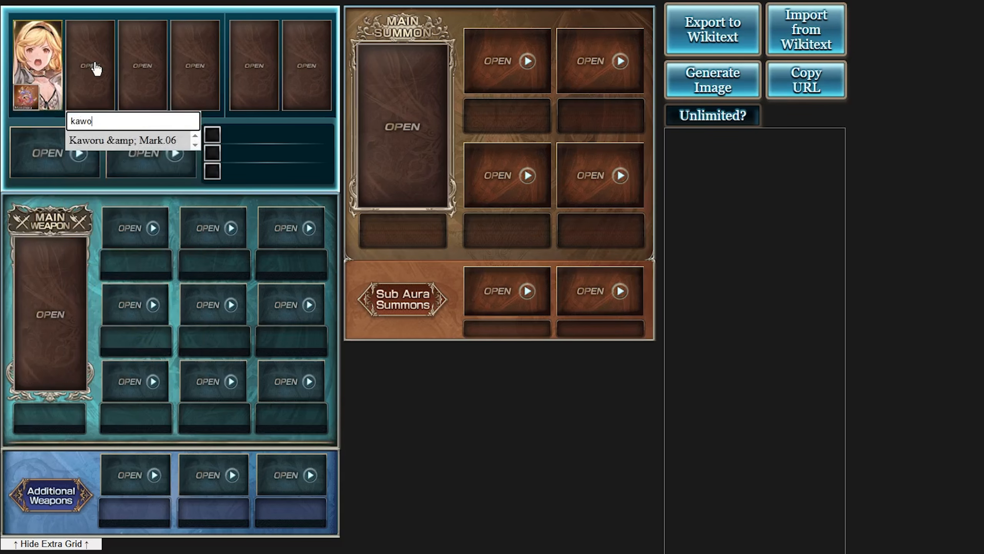
click(112, 139)
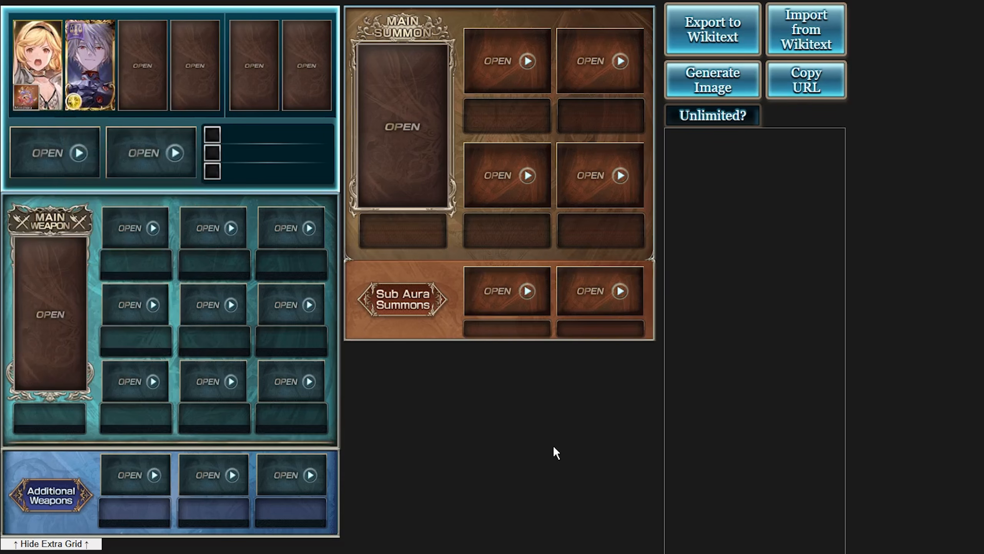
- Export the grid to wikitext and select the whole generated TeamSpread code
click(718, 33)
click(702, 34)
drag(667, 134, 740, 504)
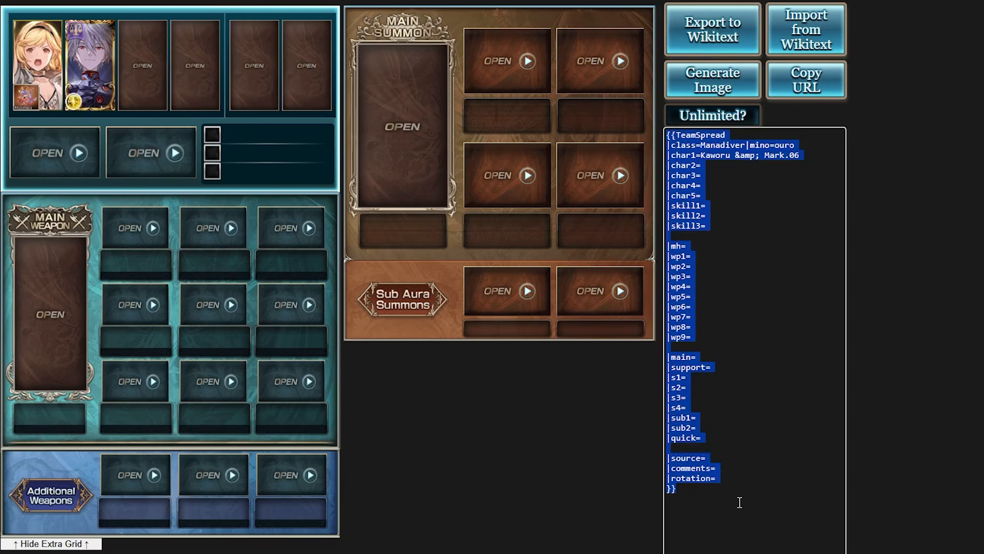
click(740, 502)
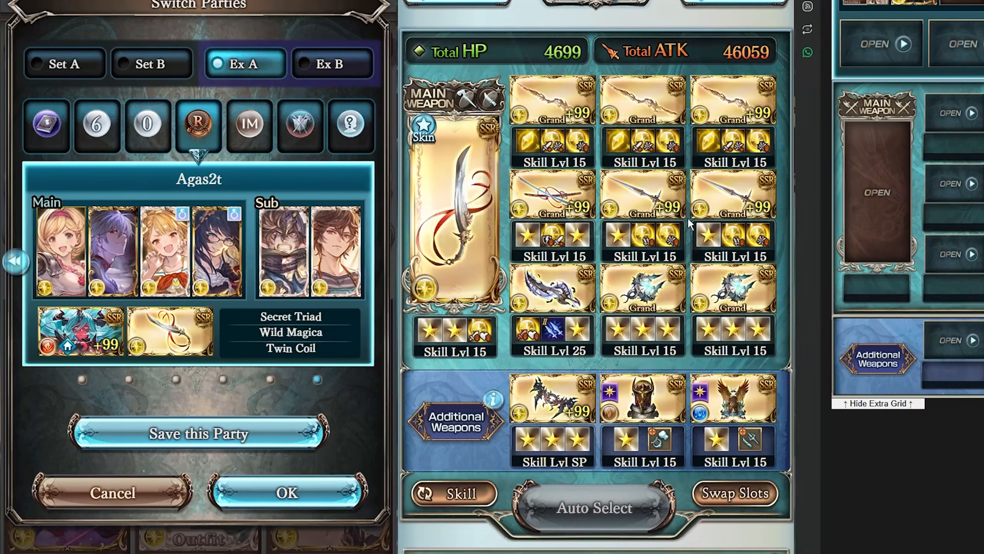
- Open the bookmarklet code linked in the GBF-Party-Parser README's Installation section and copy all of it
scroll(583, 171, up, 5)
scroll(620, 233, down, 5)
scroll(746, 376, up, 5)
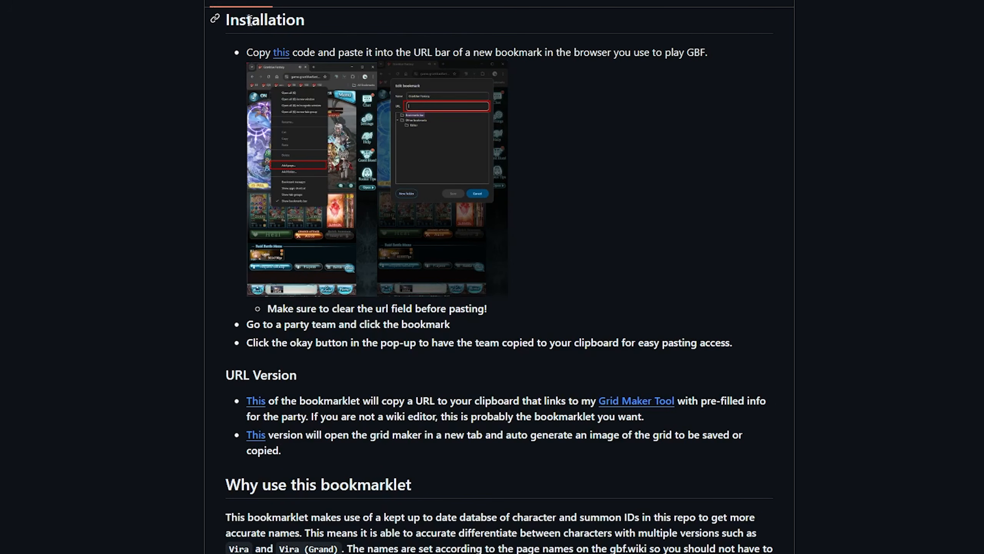
double_click(246, 17)
click(282, 22)
click(283, 57)
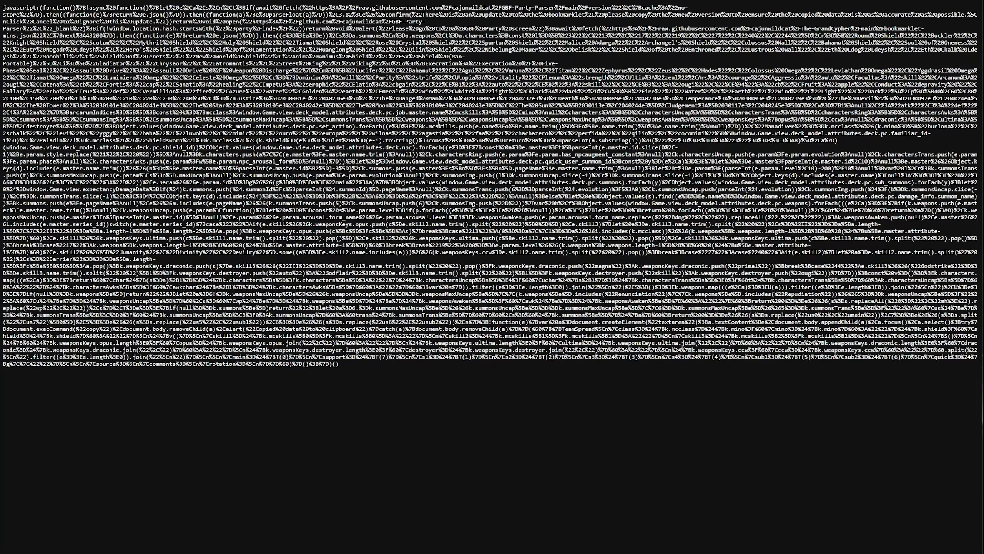
drag(371, 380, 4, 7)
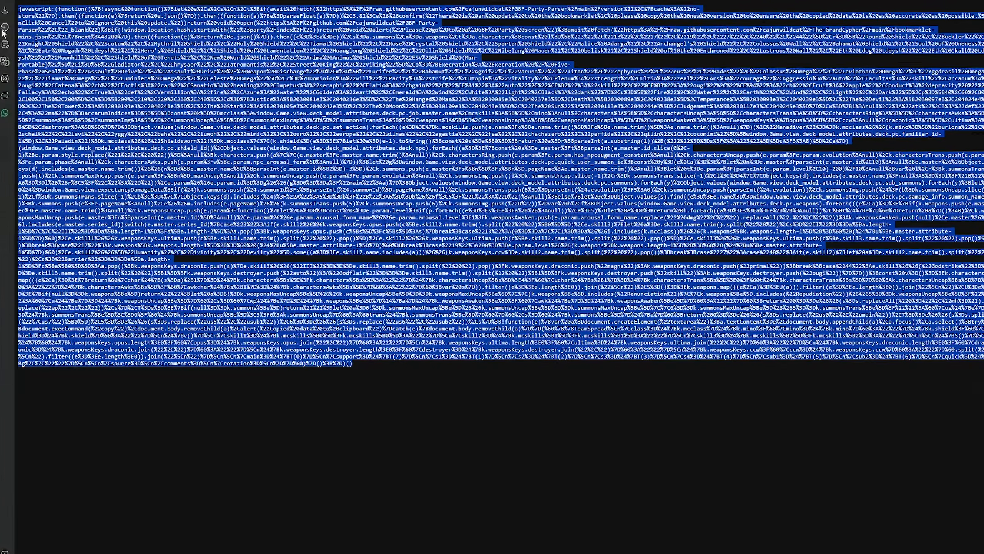
click(109, 8)
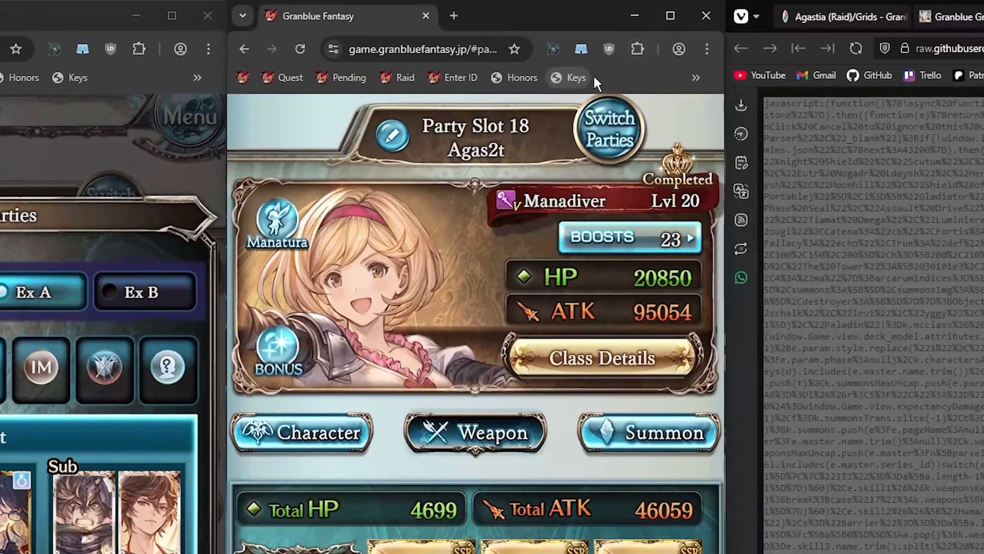
- Create a new bookmark in the game's browser window and replace its URL with the copied bookmarklet code
right_click(428, 41)
click(659, 349)
click(528, 160)
key(ctrl+a)
key(ctrl+v)
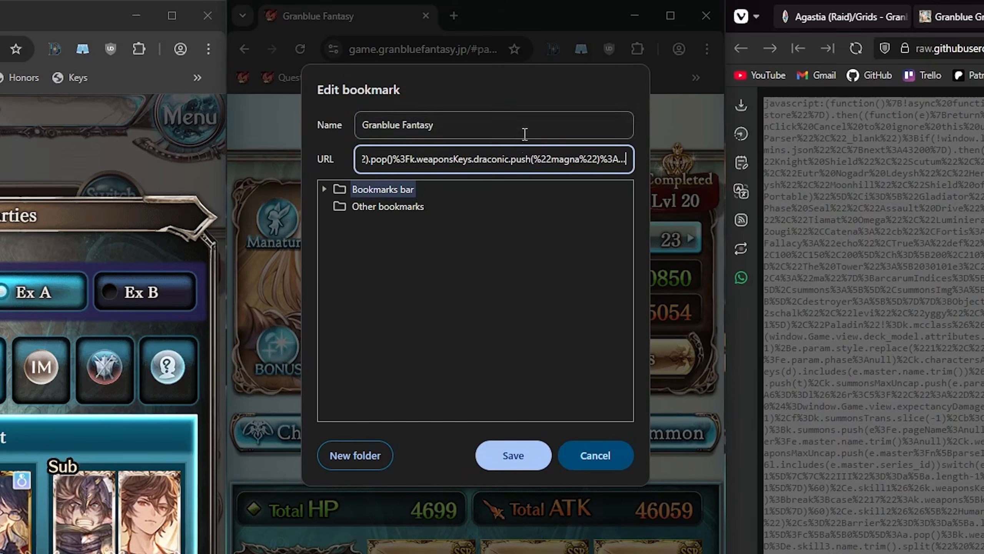
- Name the new bookmark Export and save it
click(525, 131)
key(ctrl+a)
text(Ex)
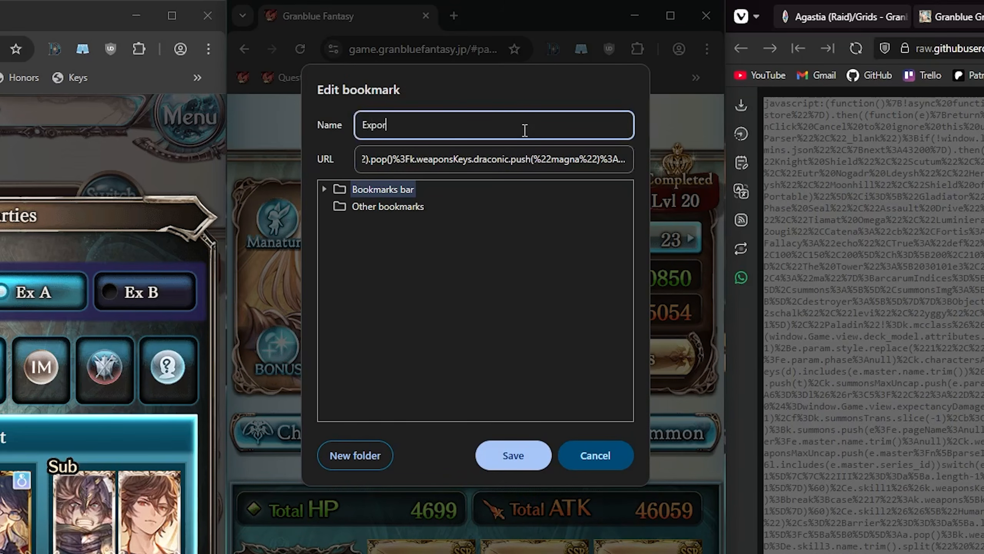
click(489, 454)
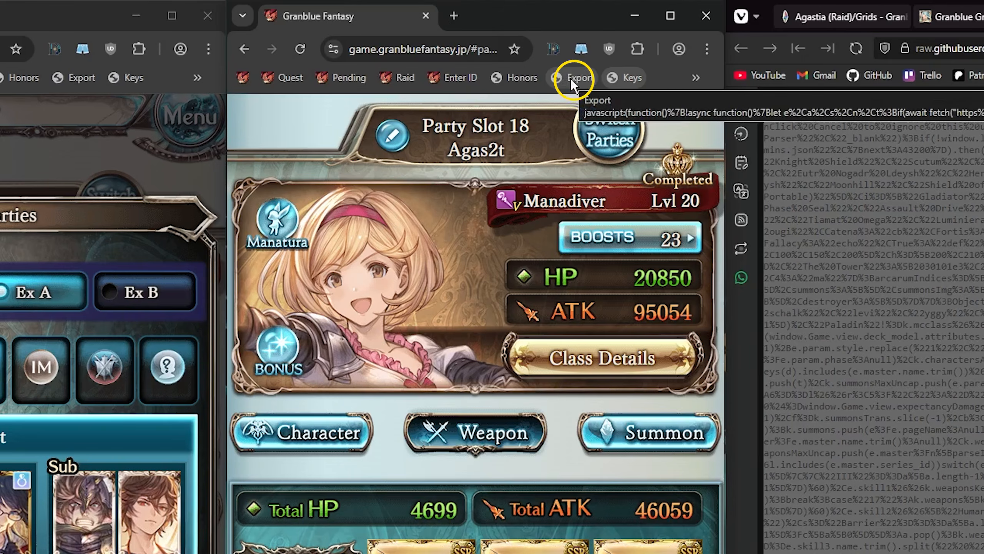
- Run the Export bookmarklet on the game's party page and paste the copied team data into the Grid Maker's wikitext box
click(571, 79)
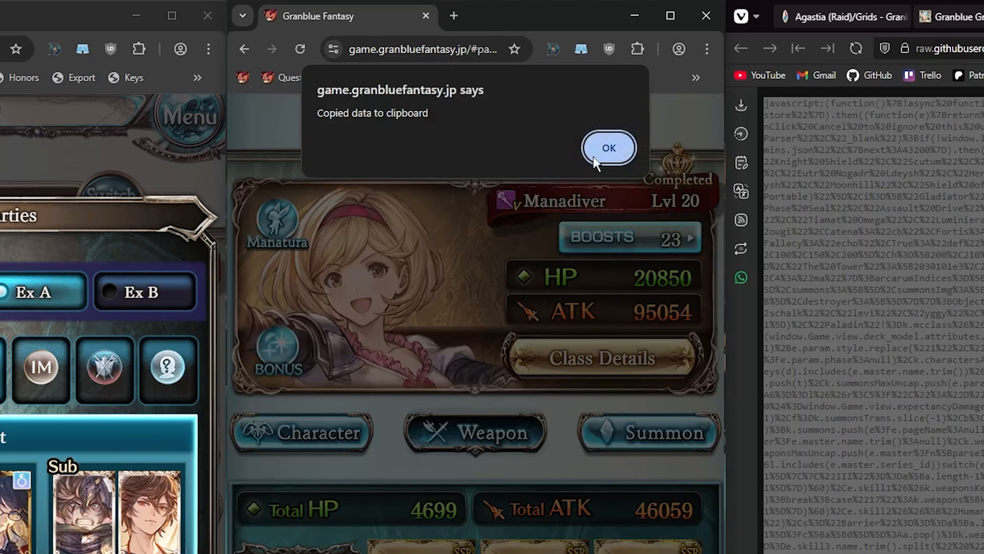
click(607, 148)
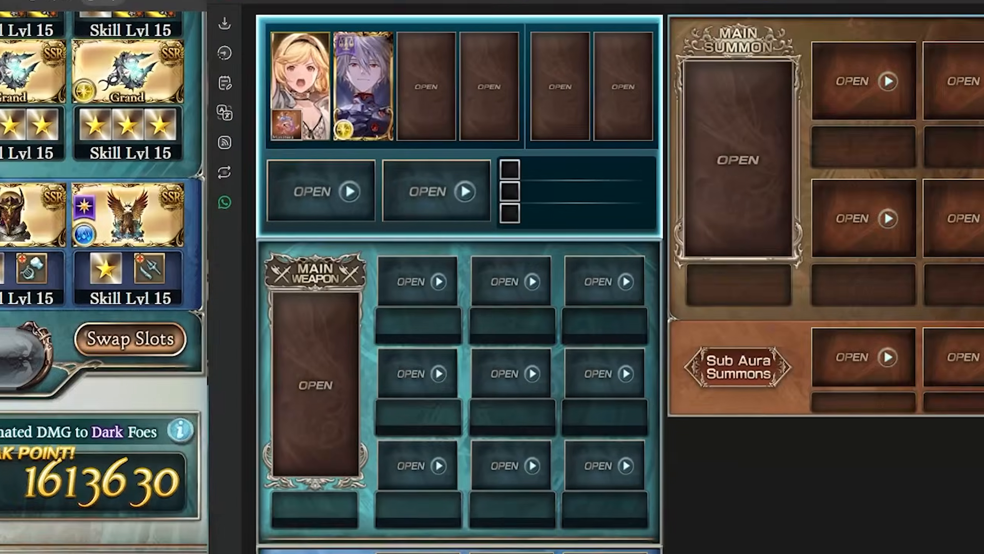
key(ctrl+v)
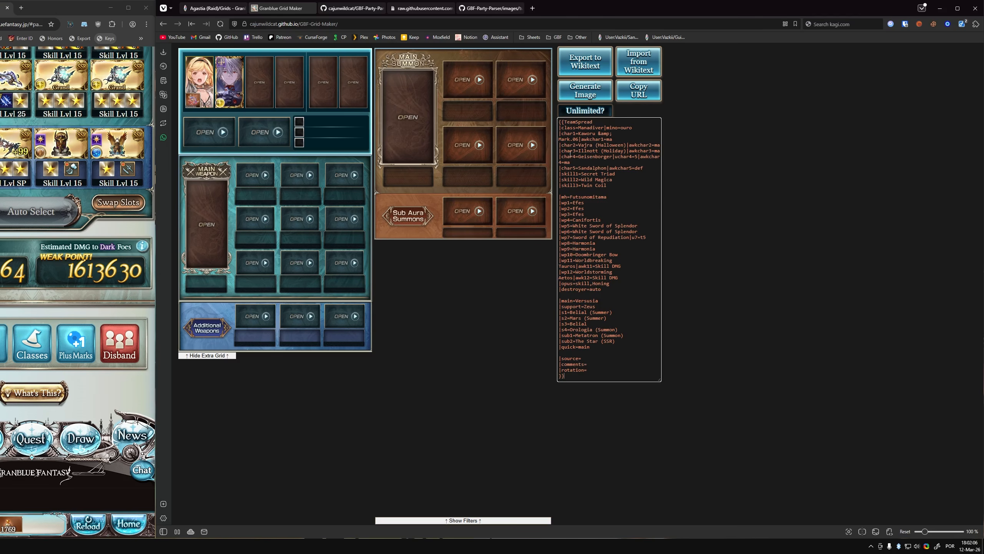
- Return to the Agastia raid grids page and open the source of its Zeus grids for editing
click(221, 8)
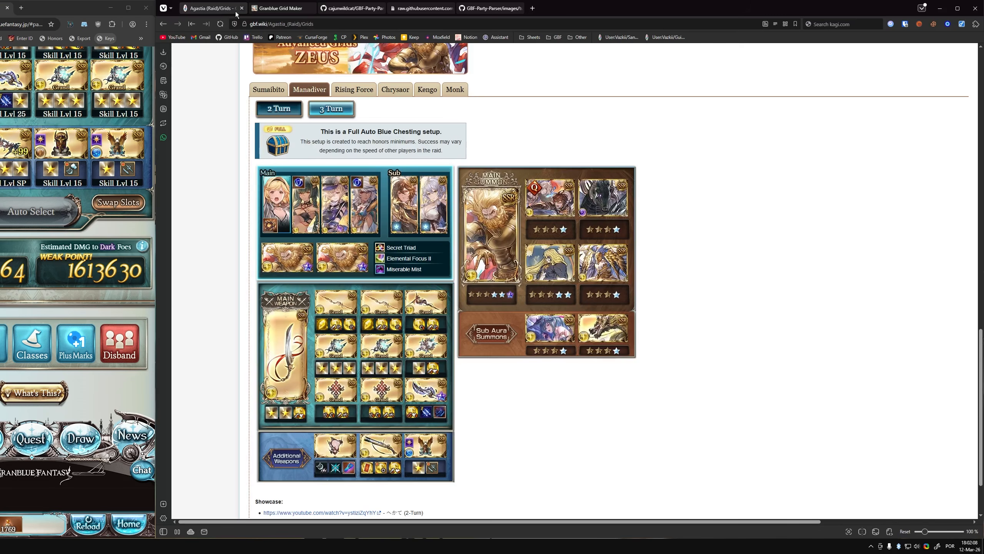
scroll(679, 230, up, 1)
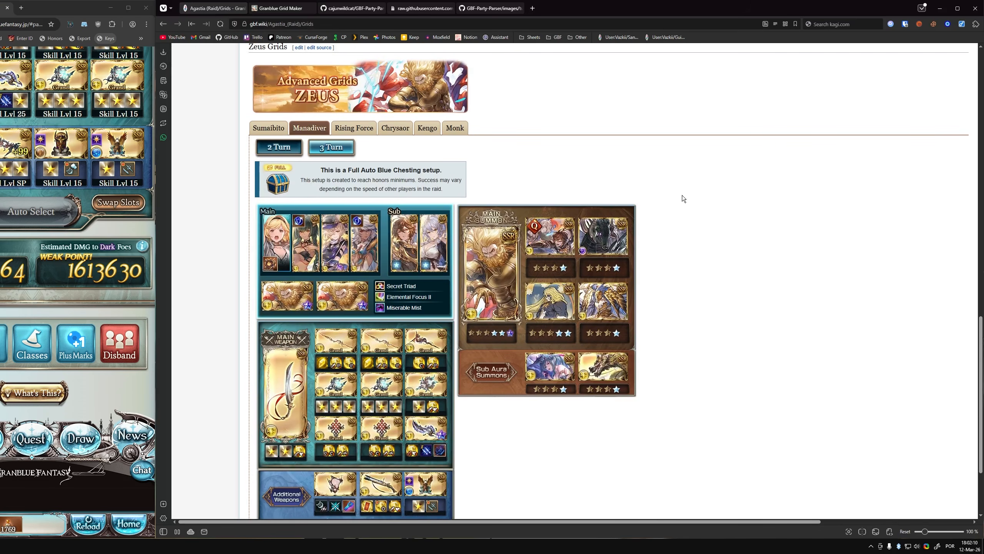
scroll(620, 197, up, 10)
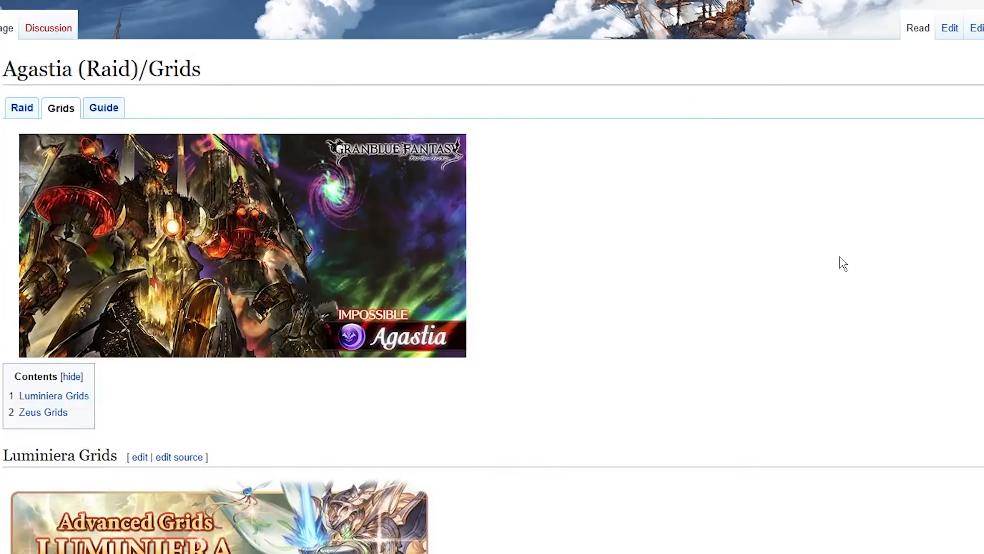
scroll(839, 262, down, 20)
scroll(242, 216, down, 7)
scroll(113, 217, down, 2)
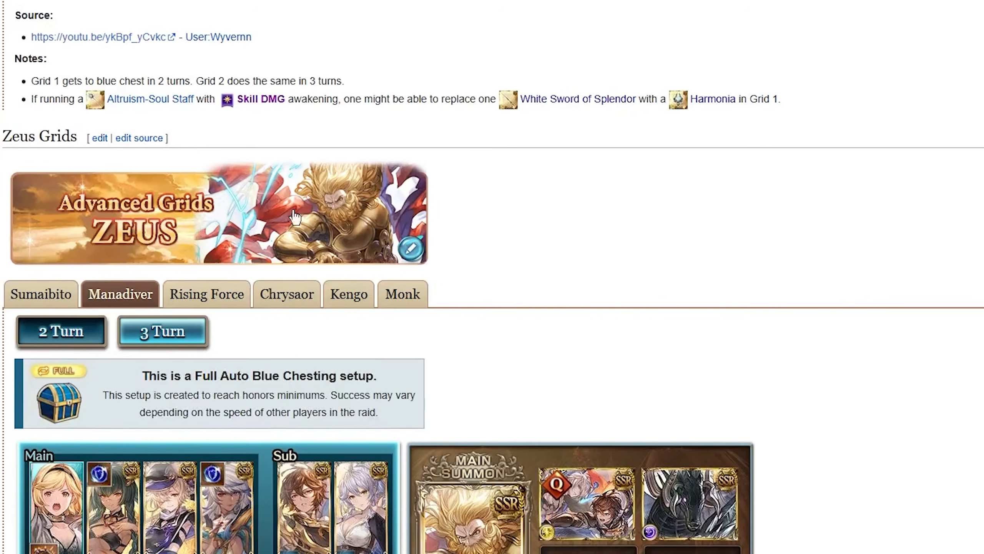
click(417, 251)
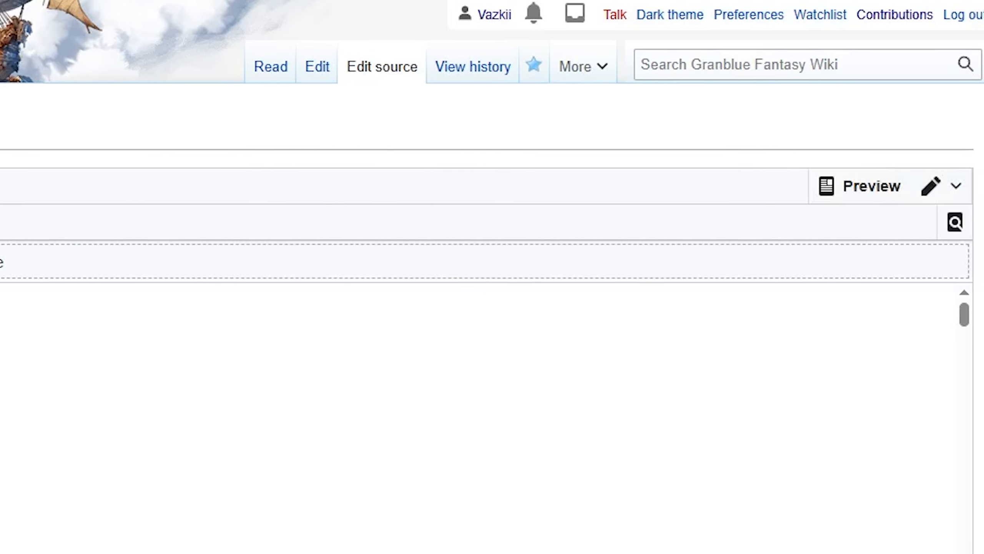
click(354, 70)
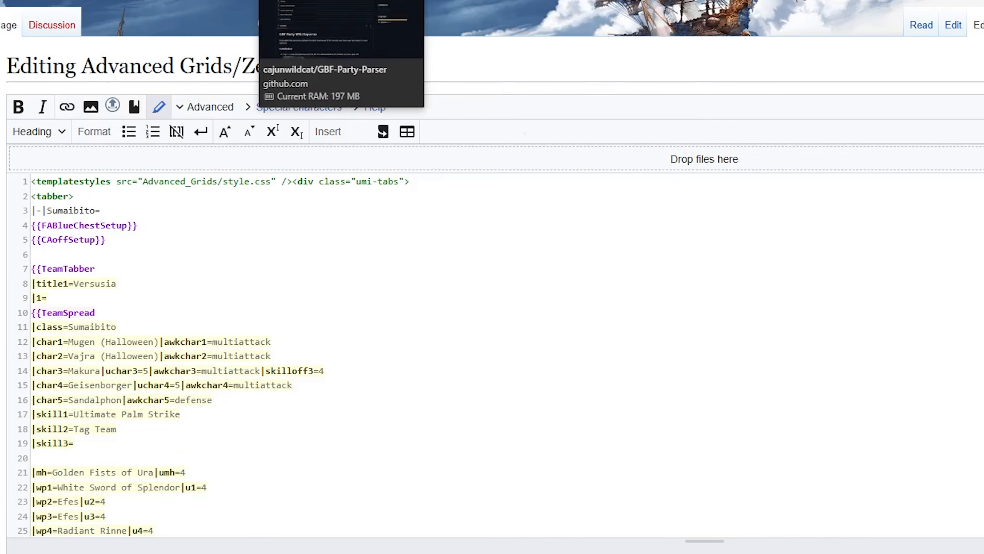
- Check the existing Manadiver 2 Turn setup among the Zeus grids on the published page
click(3, 0)
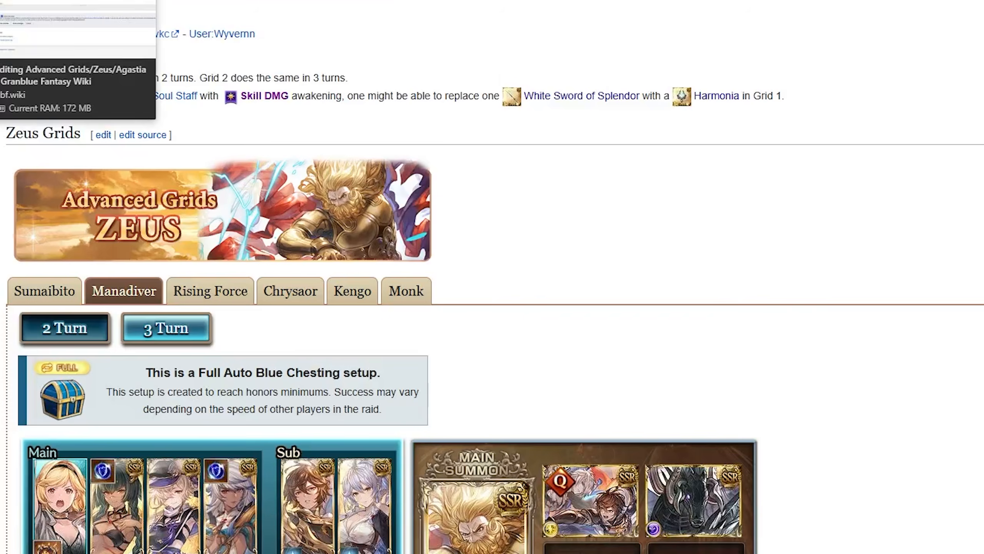
scroll(624, 202, down, 3)
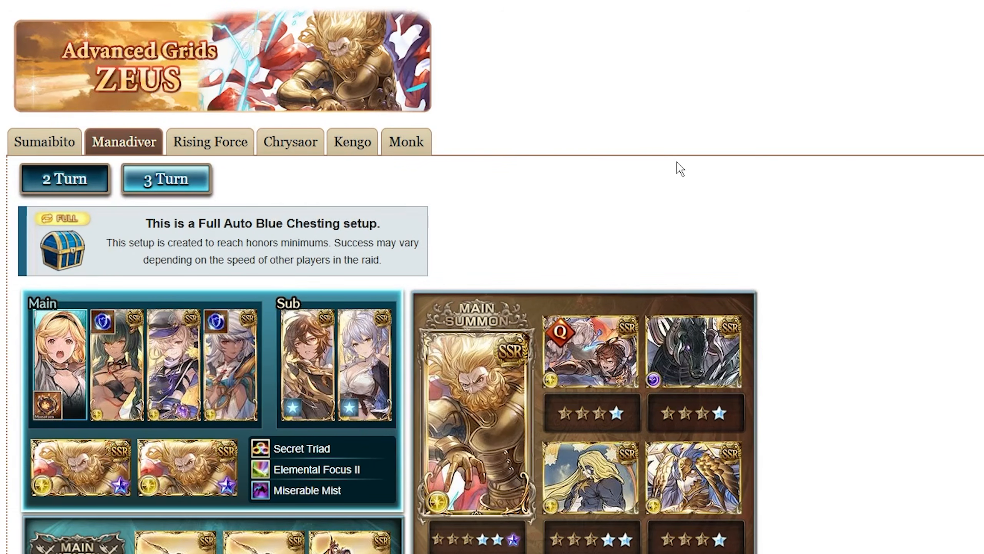
scroll(914, 158, down, 2)
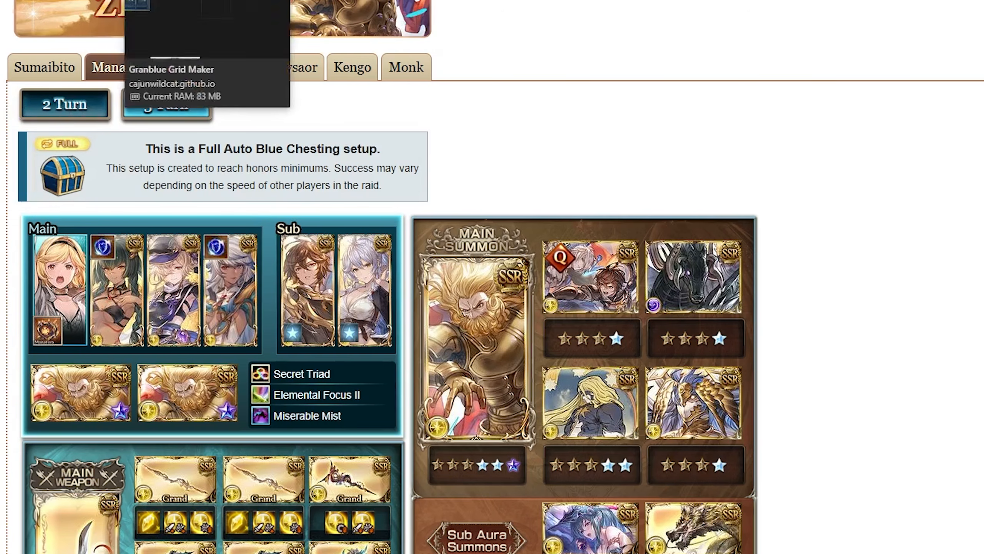
- In the Zeus grids source, add the line |title1=2 Turn (CA Off) at the start of the Manadiver section's TeamTabber
click(106, 0)
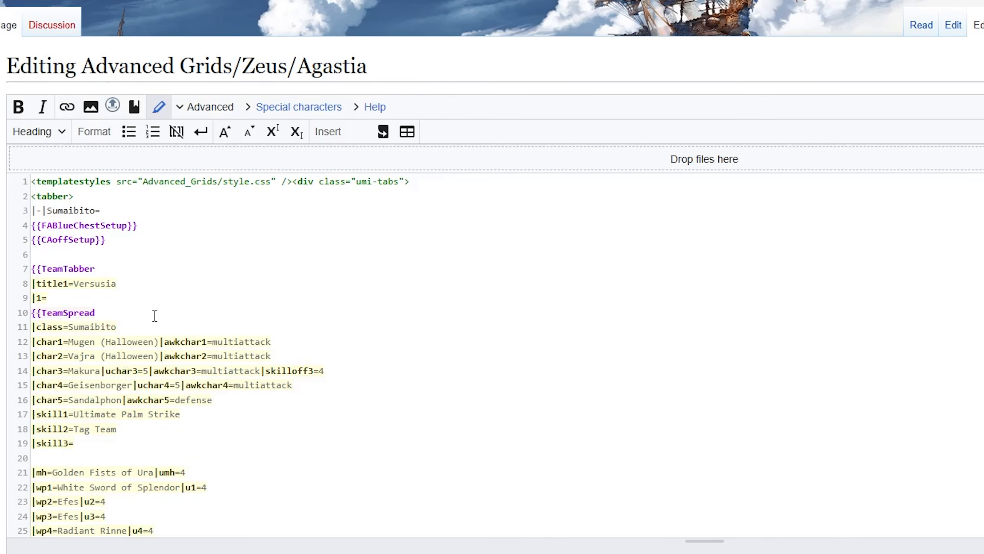
scroll(142, 323, down, 14)
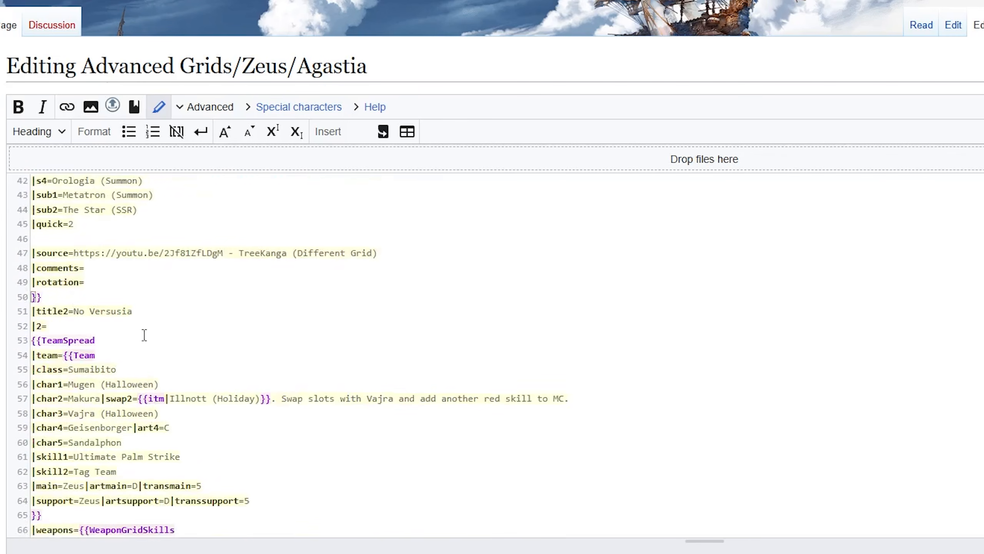
scroll(145, 334, down, 7)
scroll(176, 246, down, 8)
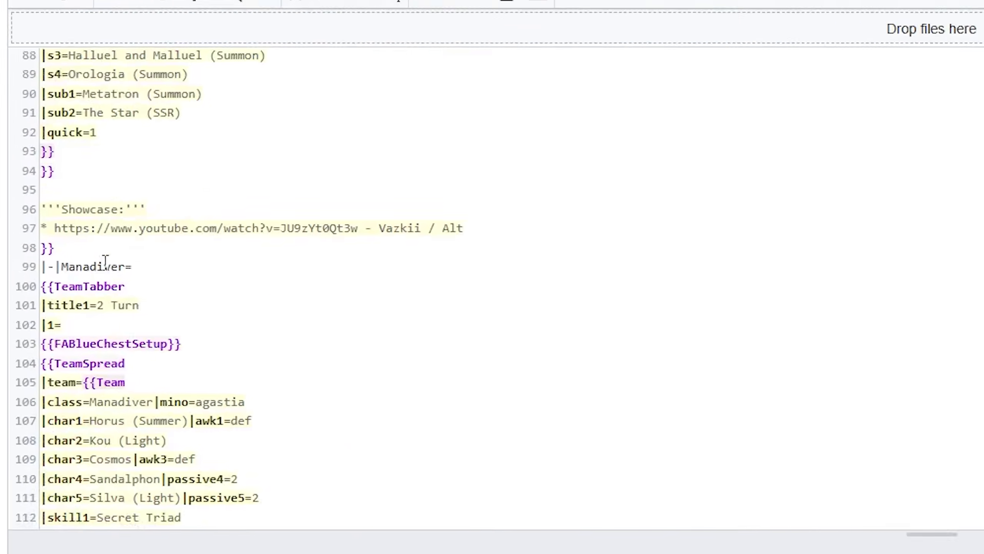
click(171, 141)
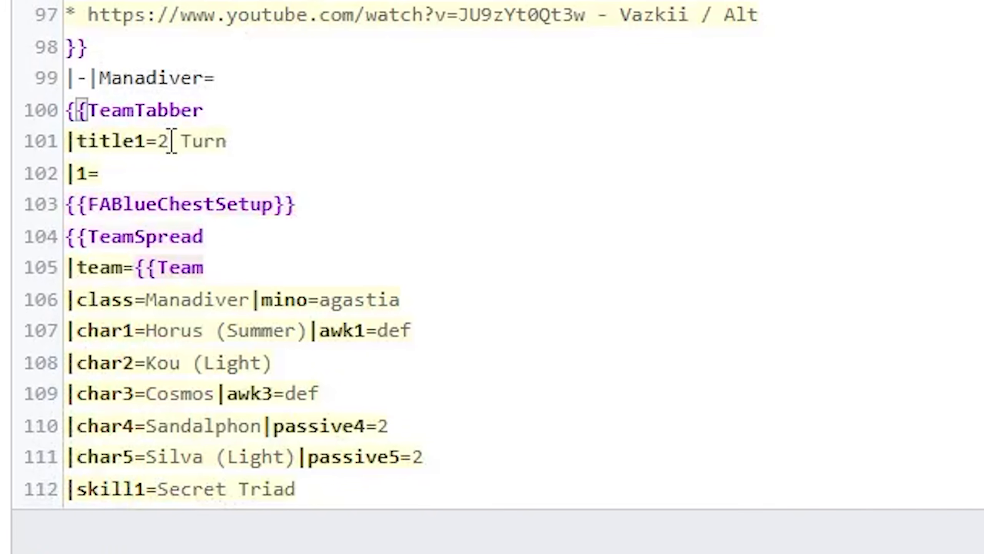
click(205, 112)
key(Return)
text(|title1=)
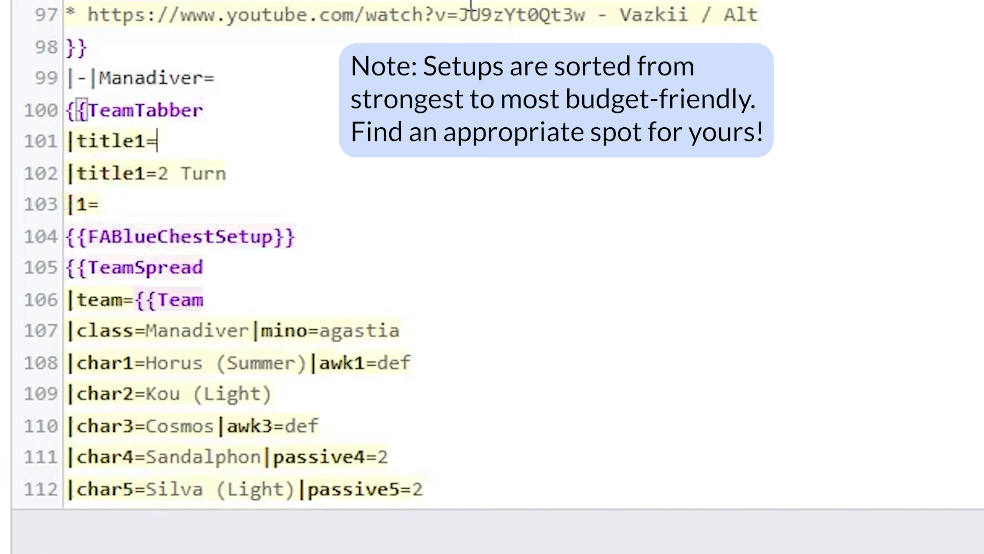
text(2 Turn (CA off)
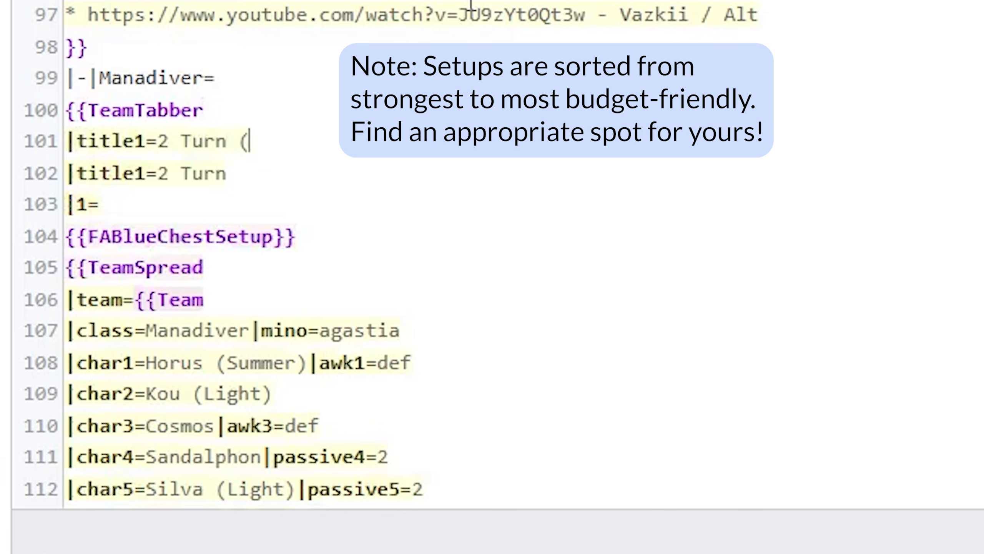
key(BackSpace)
key(BackSpace)
key(BackSpace)
text(Off))
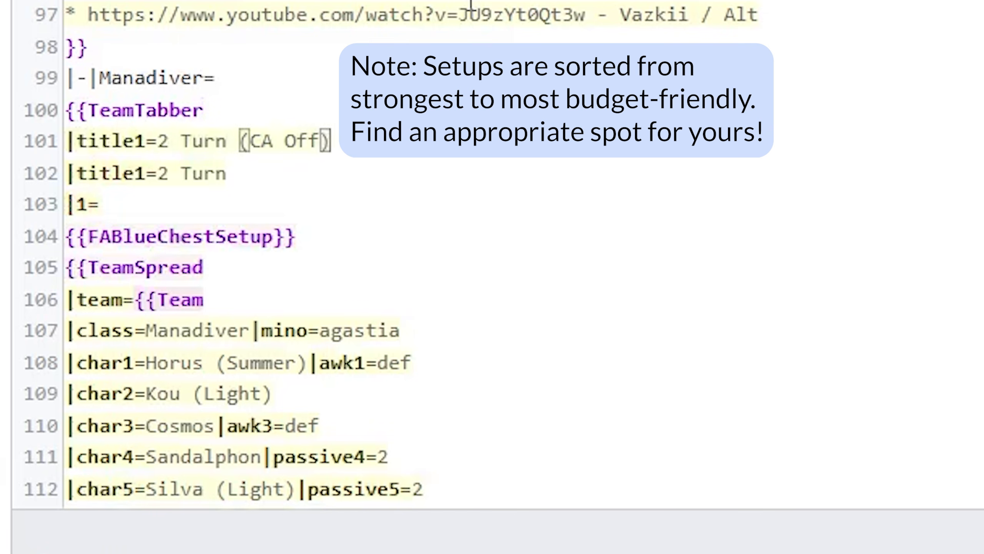
- Add a |1= line below the new 2 Turn (CA Off) title and paste the copied team wikitext under it
key(Return)
text(!)
key(BackSpace)
text(|2=)
key(BackSpace)
key(BackSpace)
text(1=)
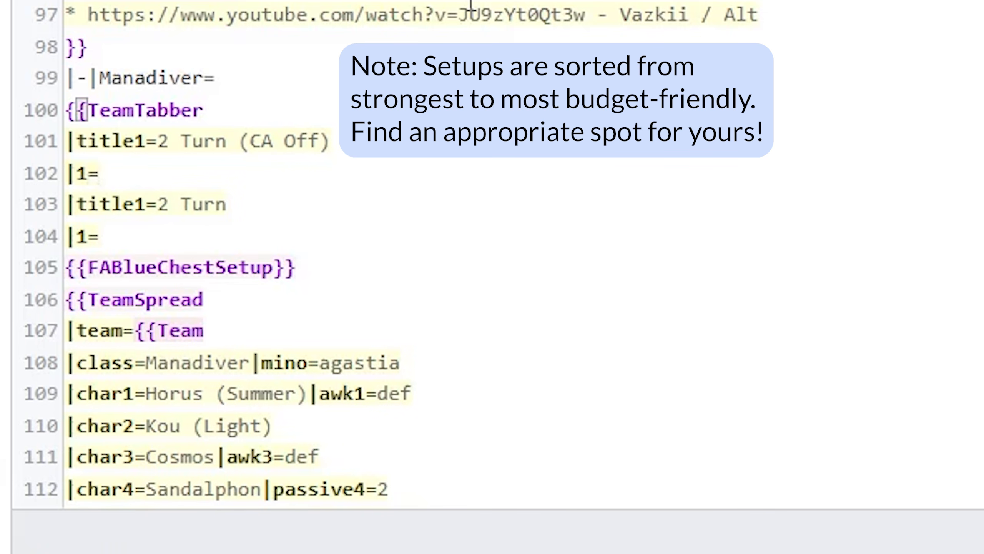
key(Return)
key(ctrl+v)
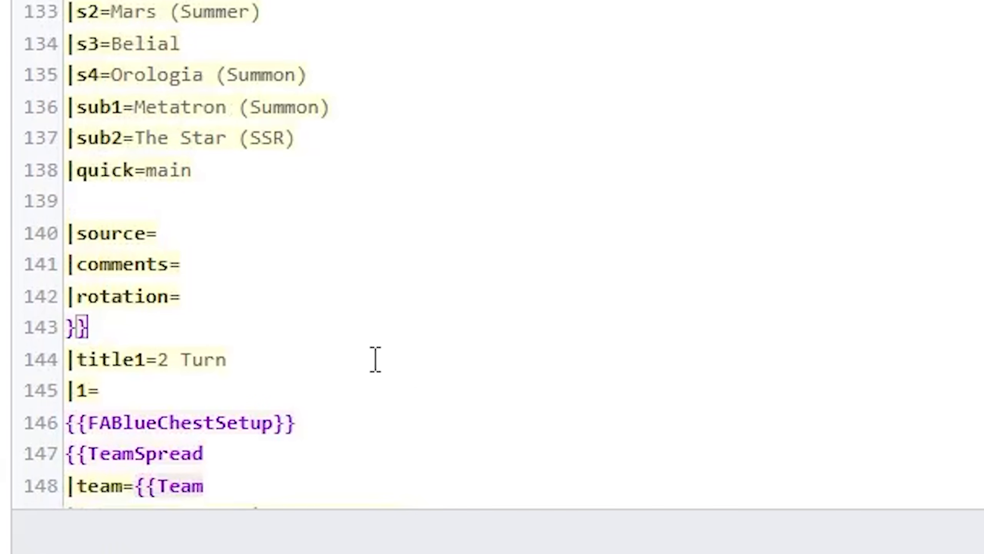
- Renumber the existing Manadiver 2 Turn setup to title2 and 2
scroll(288, 358, down, 2)
click(147, 196)
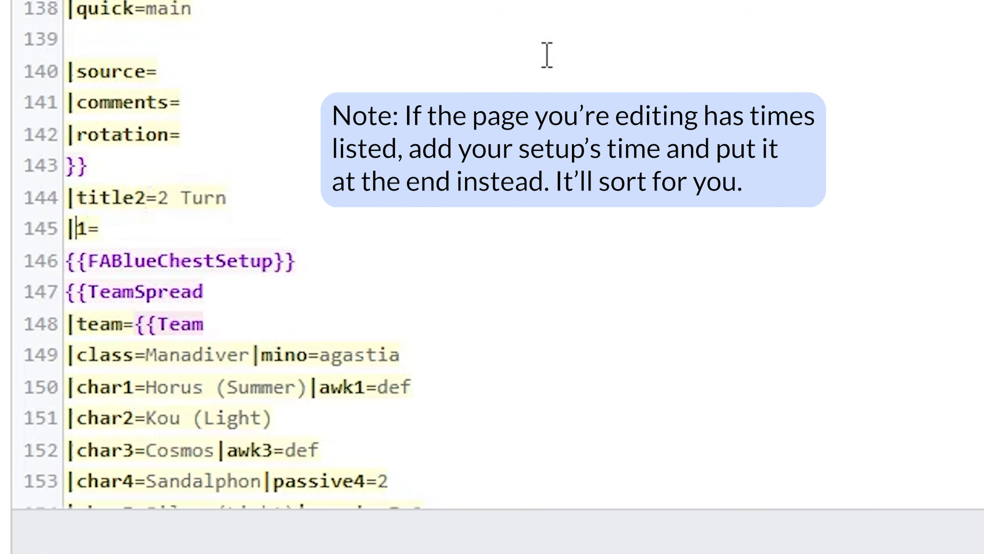
key(Delete)
text(2)
- Renumber the existing Manadiver 3 Turn setup to title3 and 3
scroll(547, 55, down, 10)
scroll(259, 121, down, 5)
scroll(163, 315, down, 2)
click(87, 125)
key(BackSpace)
text(3)
click(146, 94)
key(BackSpace)
text(3)
- Copy the FABlueChestSetup and CAoffSetup tags from the 3 Turn setup and paste them above the new setup's TeamSpread
drag(246, 187, 67, 175)
key(ctrl+c)
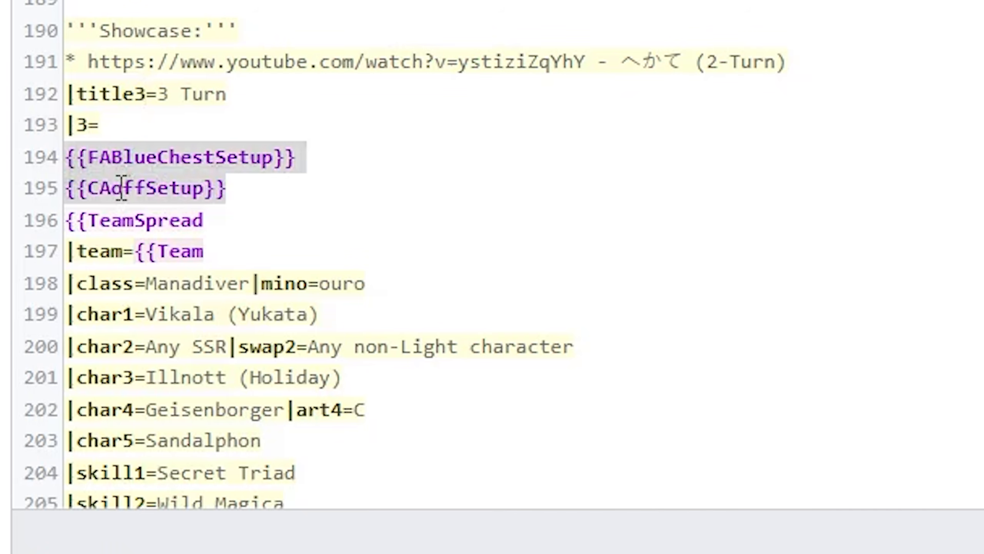
scroll(265, 171, up, 17)
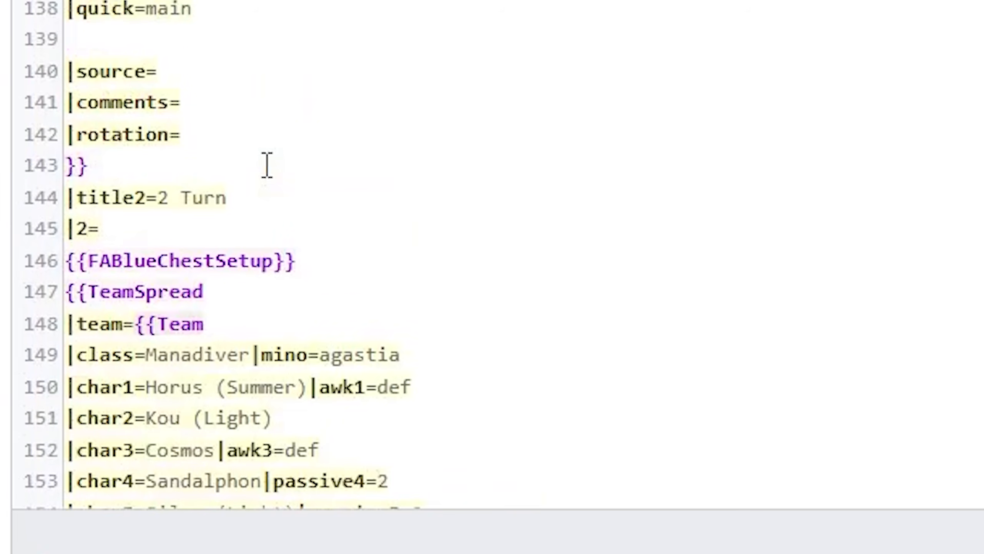
scroll(255, 182, up, 12)
scroll(244, 141, up, 4)
click(266, 21)
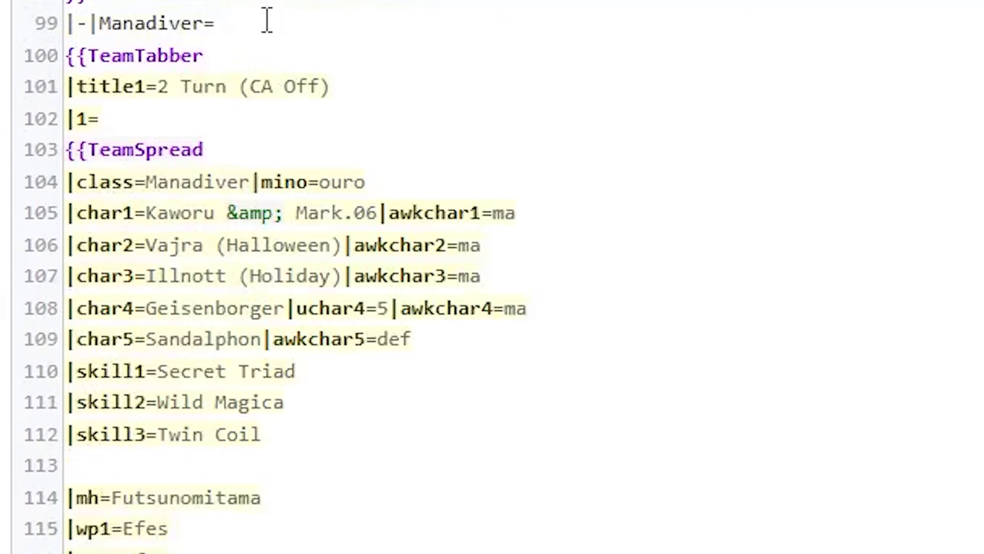
key(Down)
key(Down)
key(Down)
key(ctrl+v)
- Review the new setup's |1= line and the setup tags placed between it and TeamSpread
click(106, 119)
drag(106, 118, 70, 115)
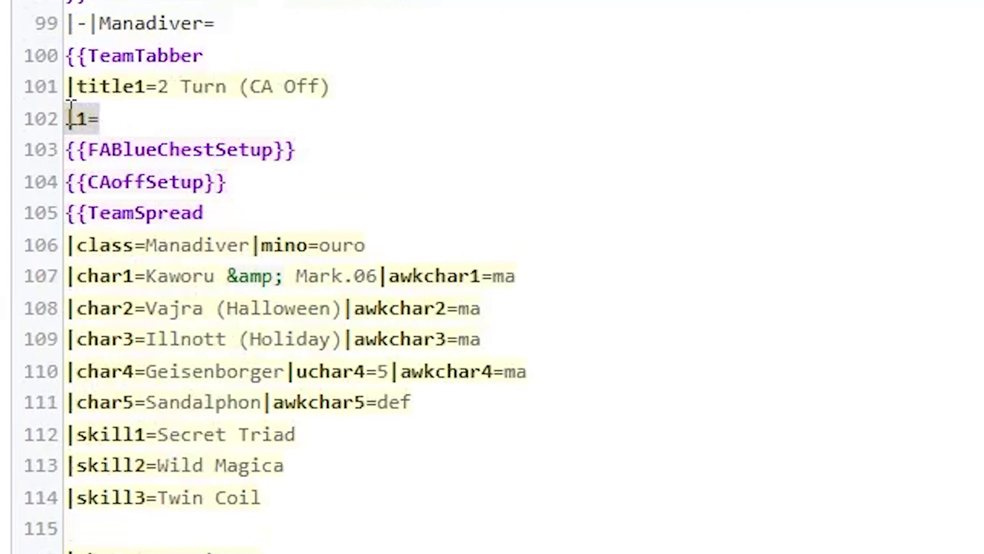
click(119, 114)
drag(141, 118, 64, 121)
drag(204, 220, 16, 149)
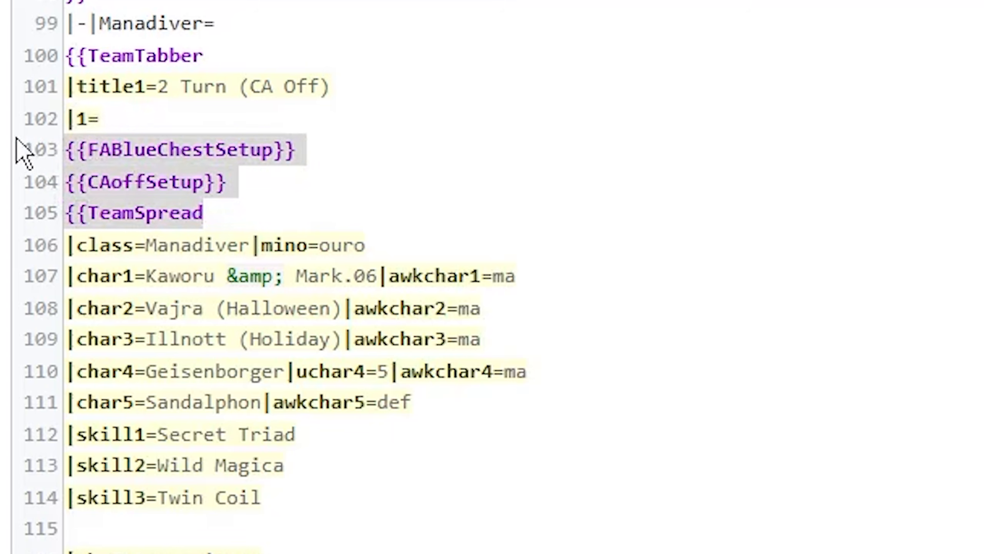
click(306, 145)
click(263, 216)
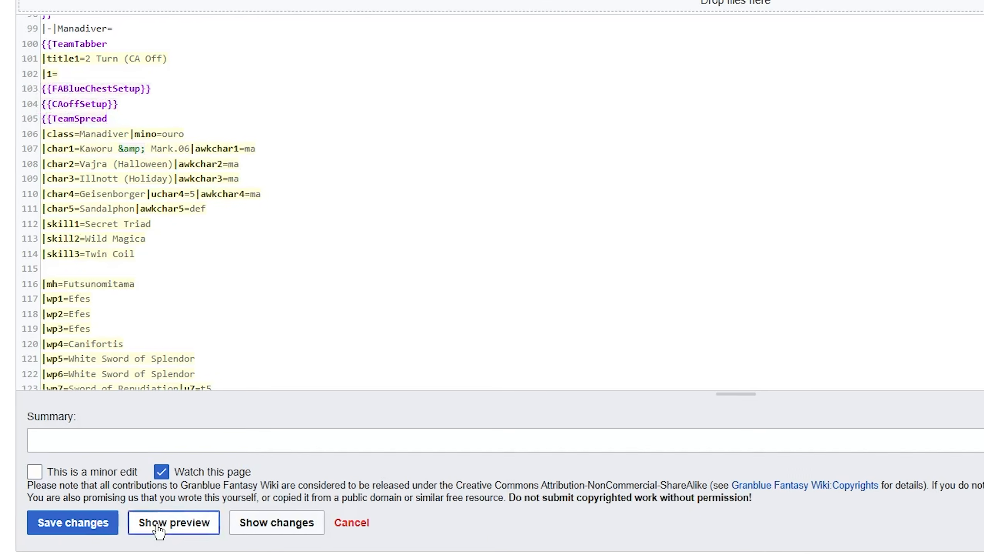
- Preview the page and examine the new 2 Turn (CA Off) setup among the Manadiver grids
click(166, 521)
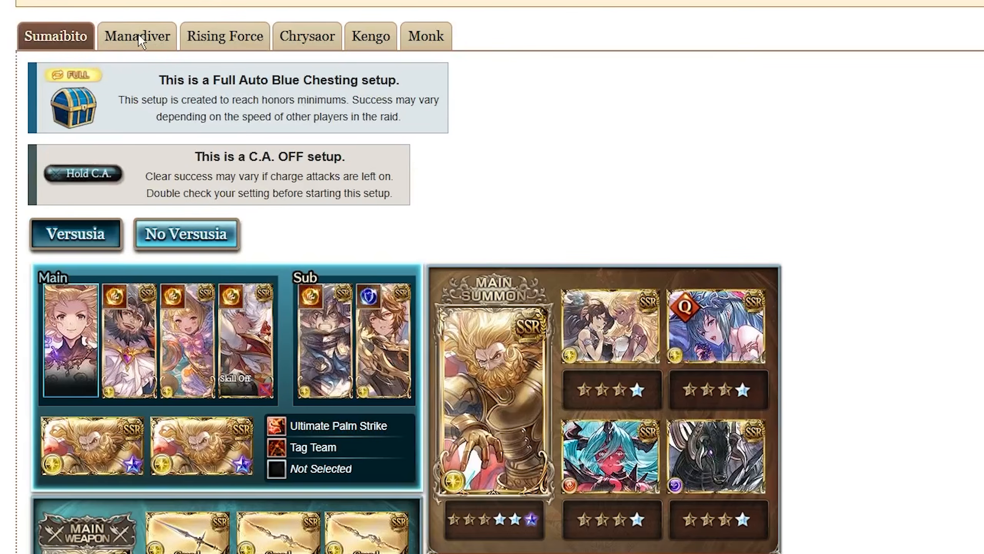
scroll(136, 31, down, 4)
scroll(145, 39, up, 4)
click(147, 54)
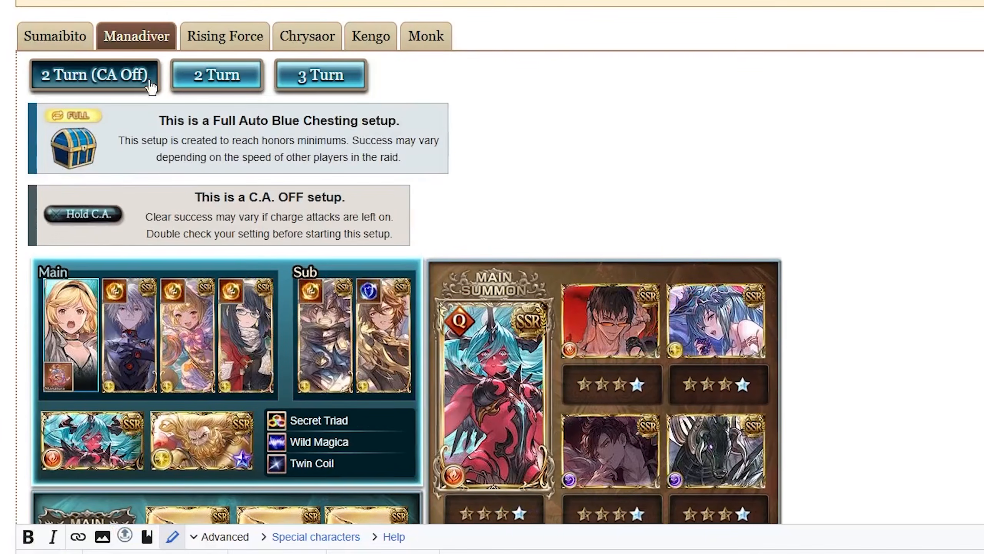
scroll(758, 106, down, 5)
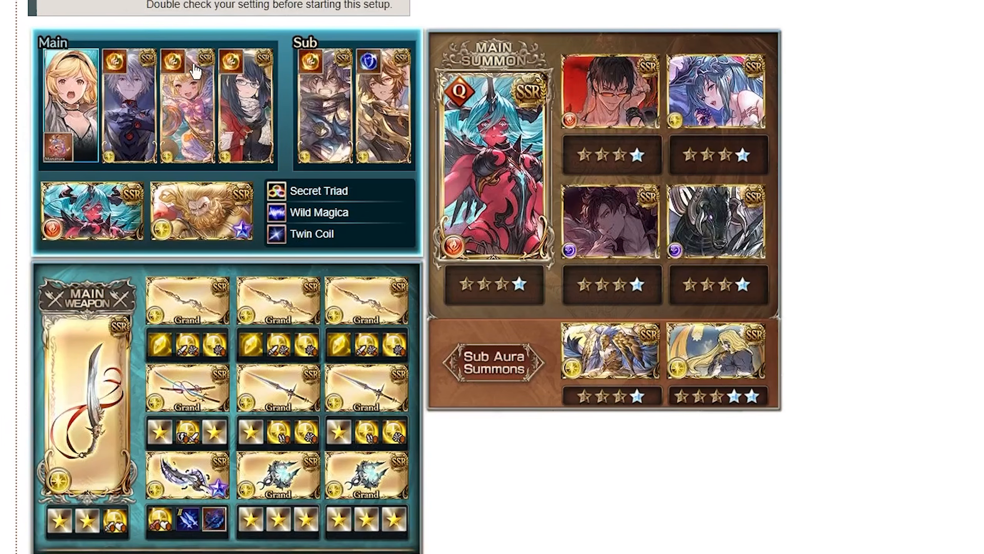
scroll(572, 51, up, 3)
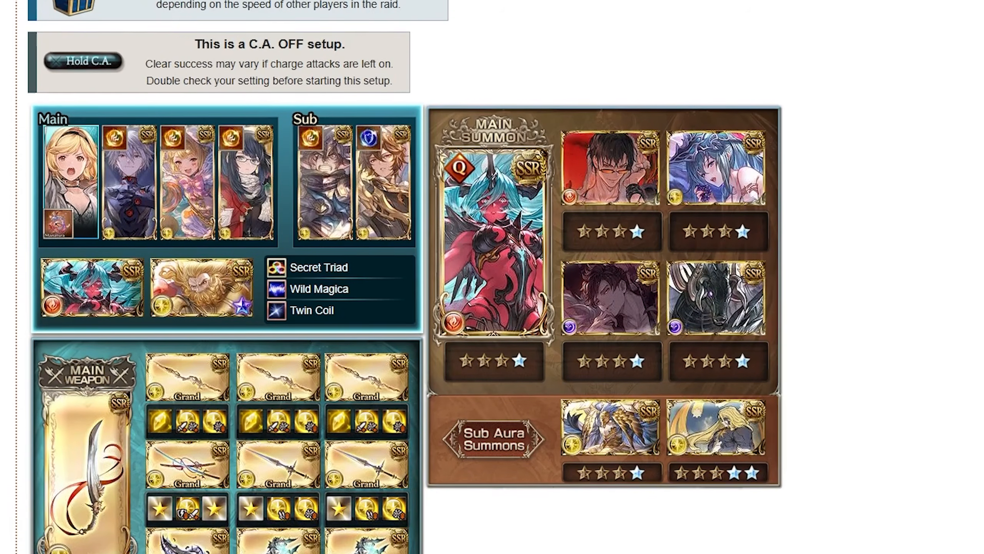
scroll(569, 104, up, 3)
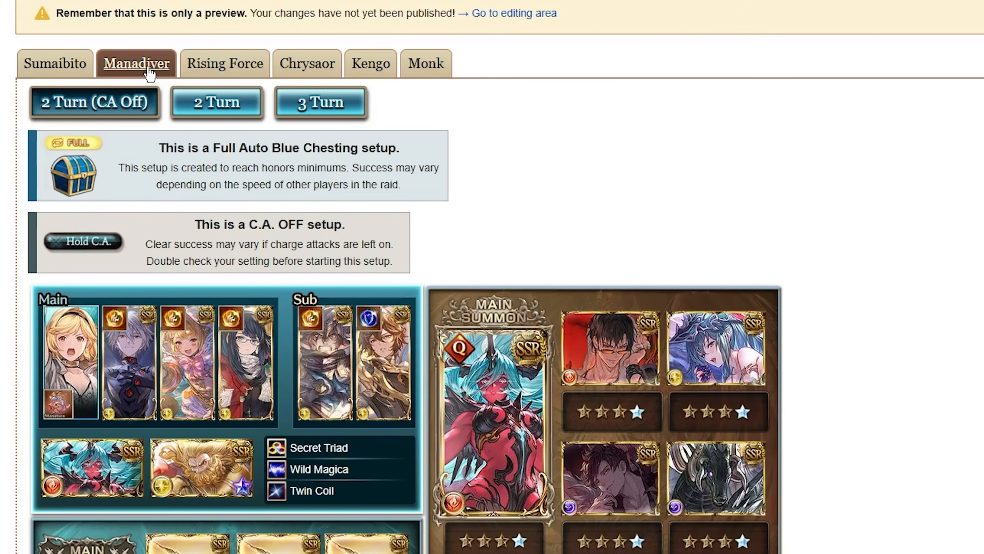
scroll(546, 156, down, 17)
- Close the previewed edit and open the source of the published Agastia Zeus grids page again
key(ctrl+w)
click(720, 471)
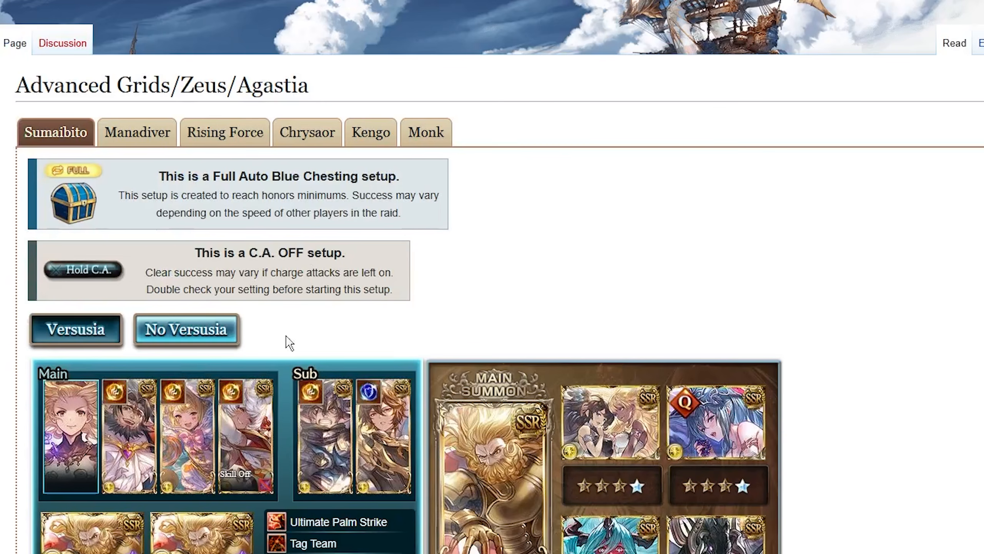
click(982, 43)
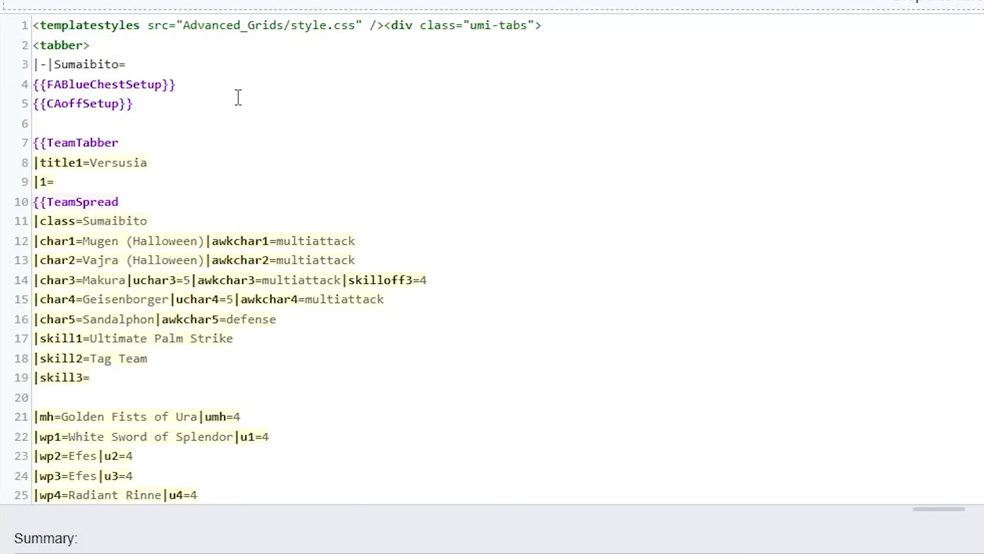
- Insert a |-|Cool Setup= tab above the Manadiver tab and paste the FABlueChestSetup and CAoffSetup tags into it
scroll(238, 97, down, 10)
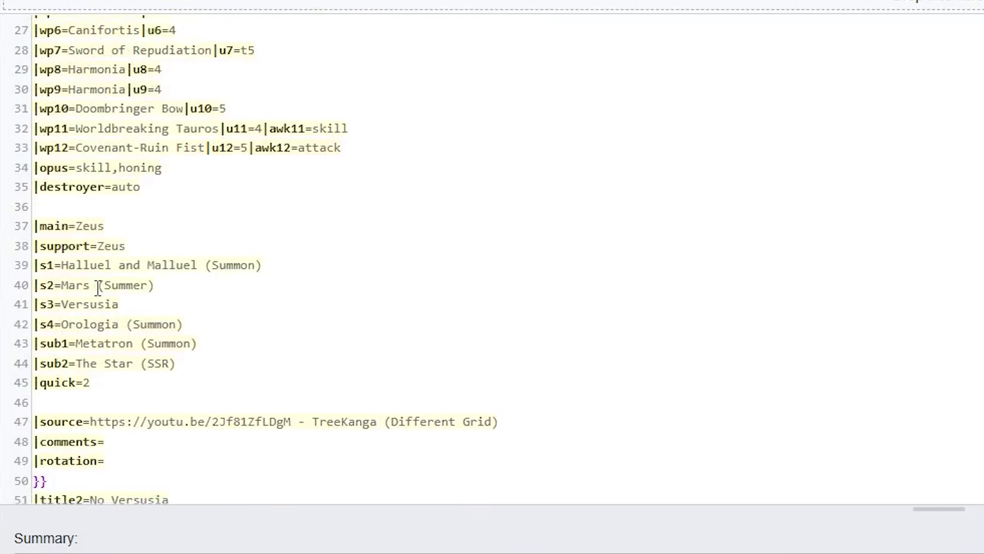
scroll(97, 288, down, 20)
scroll(154, 264, down, 3)
drag(152, 341, 49, 336)
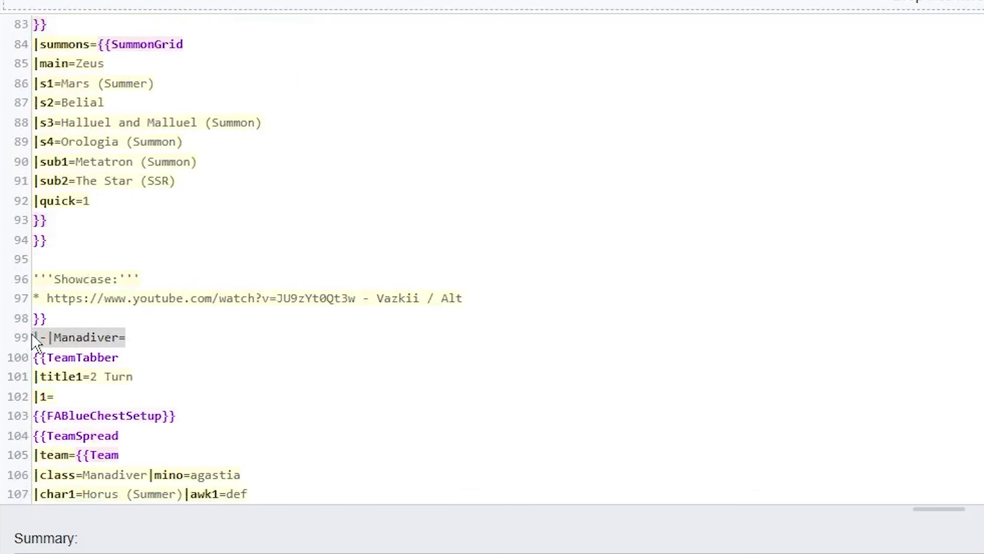
click(99, 319)
key(Return)
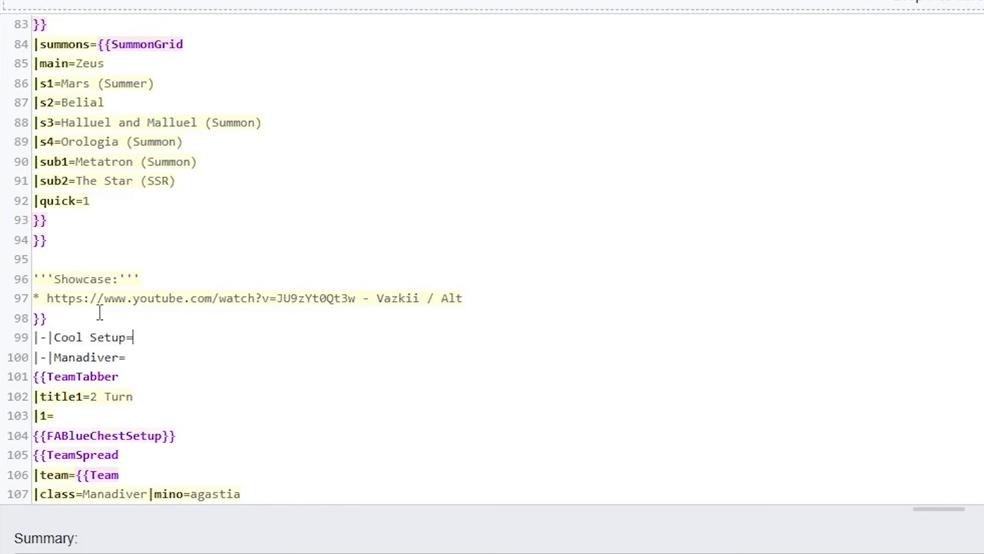
key(Return)
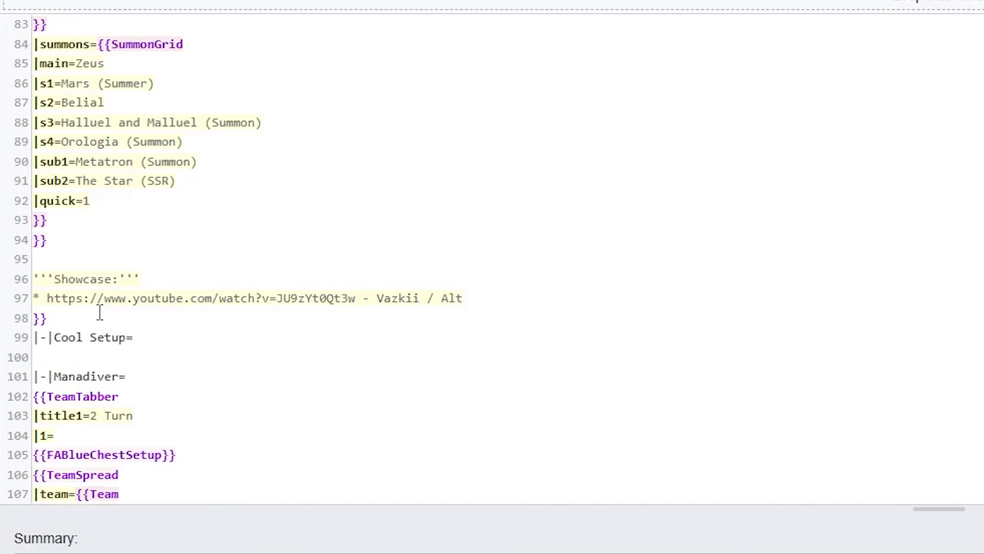
key(ctrl+v)
key(Return)
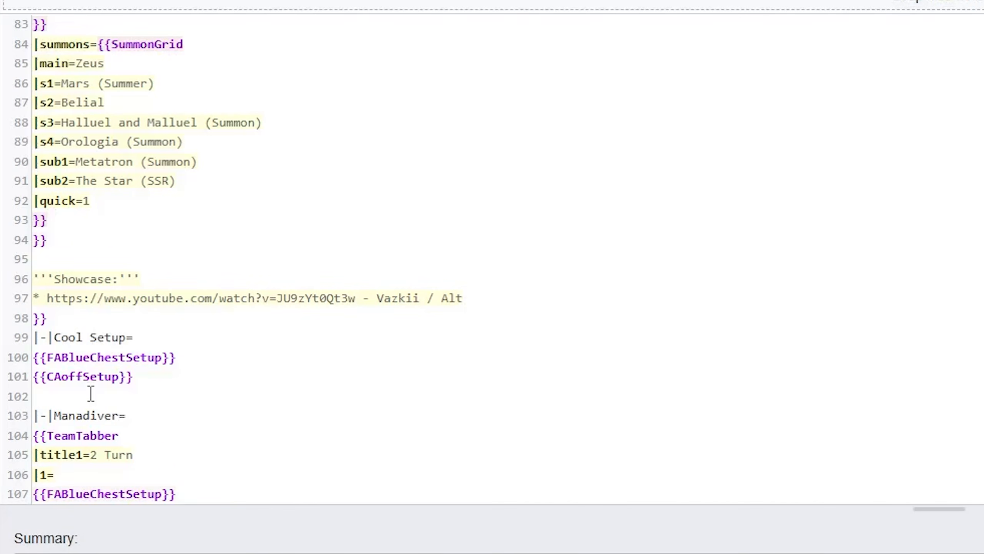
- Preview the edited page and check the new Cool Setup tab
scroll(91, 395, down, 12)
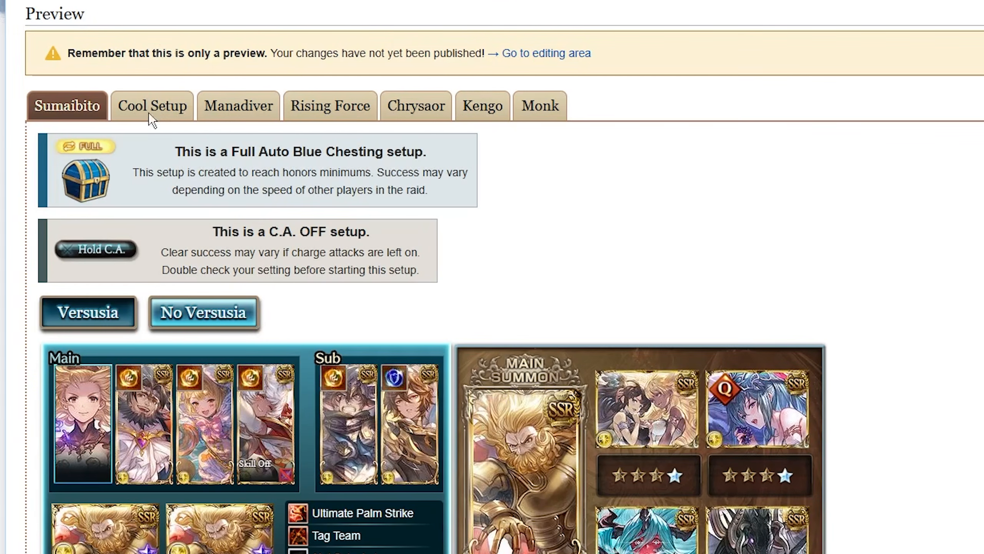
scroll(140, 85, down, 6)
scroll(151, 37, up, 5)
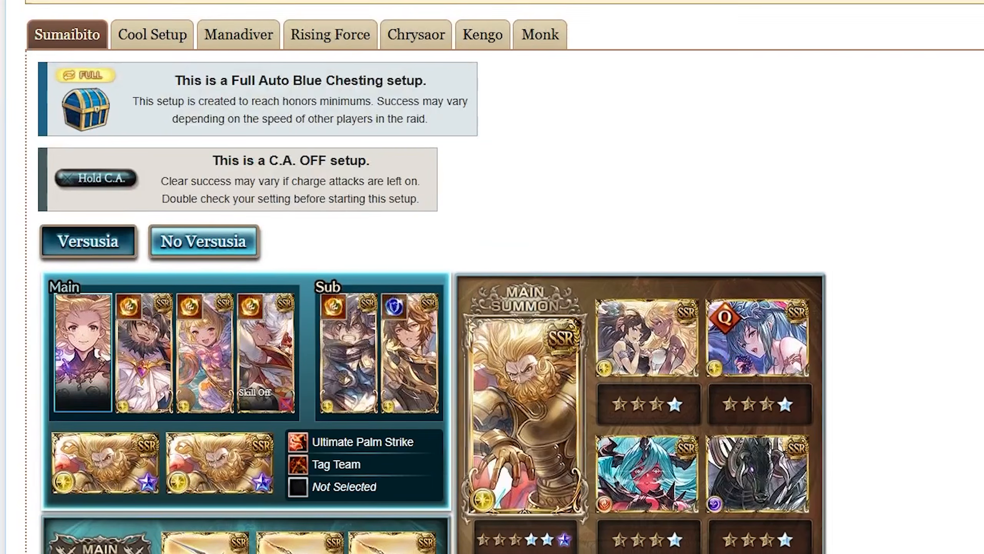
click(151, 37)
scroll(323, 121, down, 3)
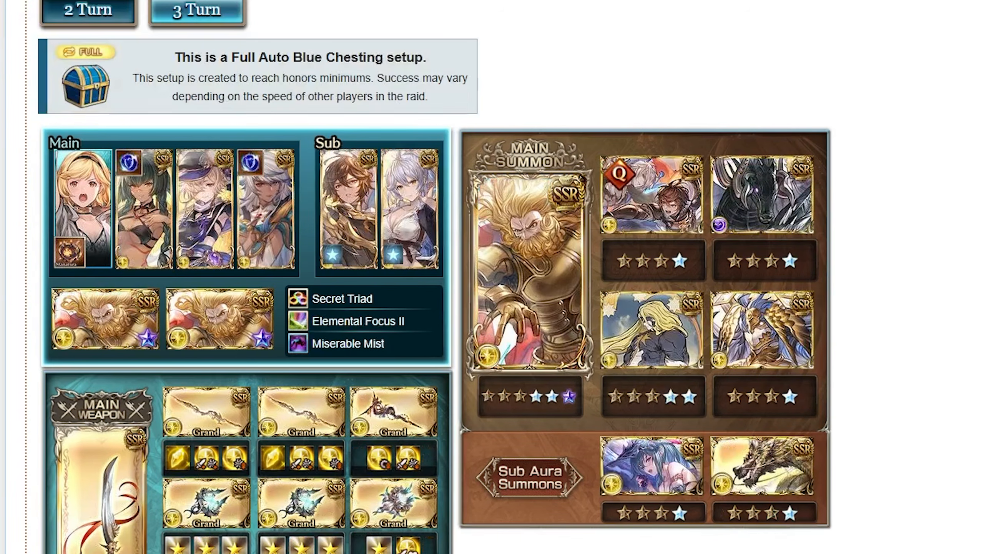
- Search the wiki for Template:Team and open the Template:TeamSpread page
scroll(492, 276, up, 20)
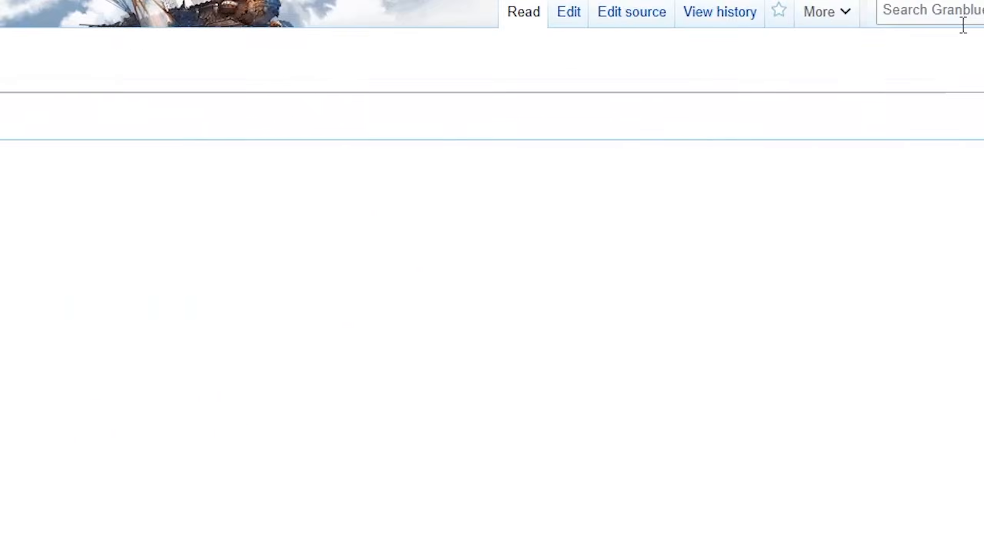
click(681, 84)
text(Temp)
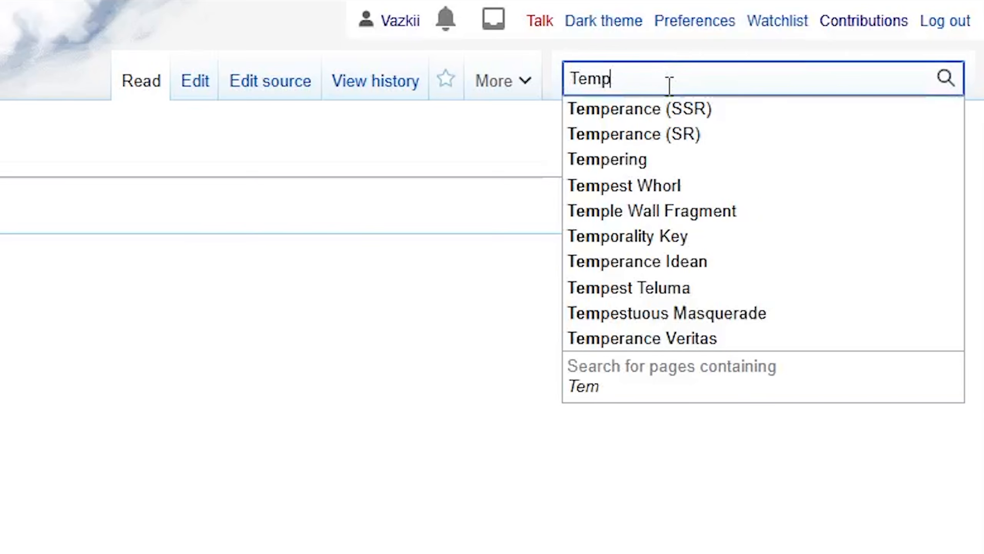
text(late:Team)
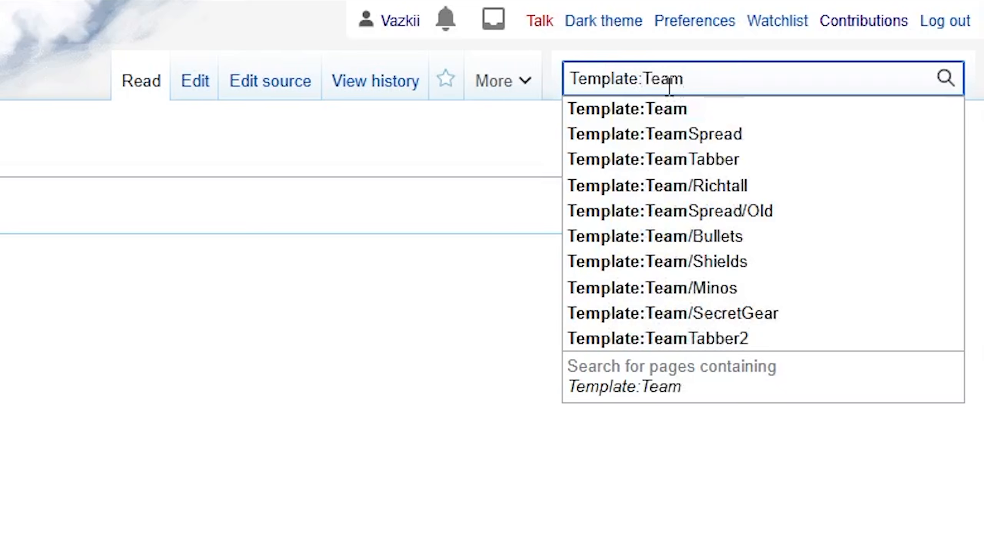
key(Down)
key(Return)
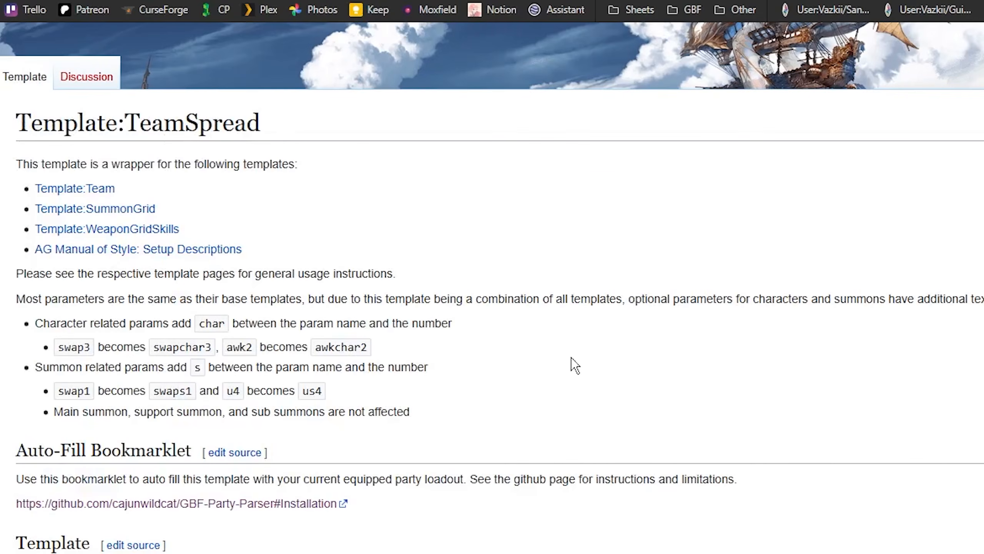
- Open the source of the TeamSpread template's Example section and examine the swapchar2 parameter on the char2 line
scroll(576, 366, down, 15)
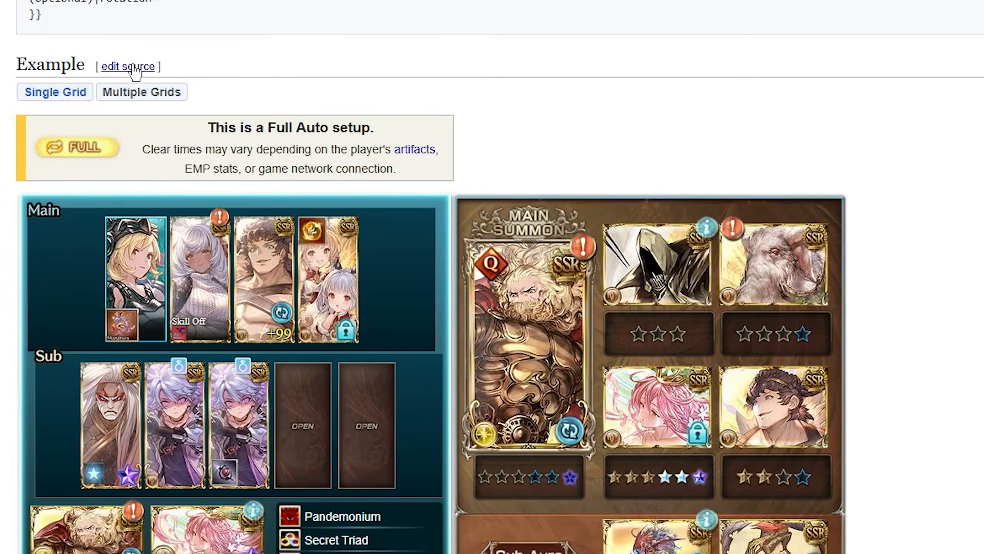
click(135, 117)
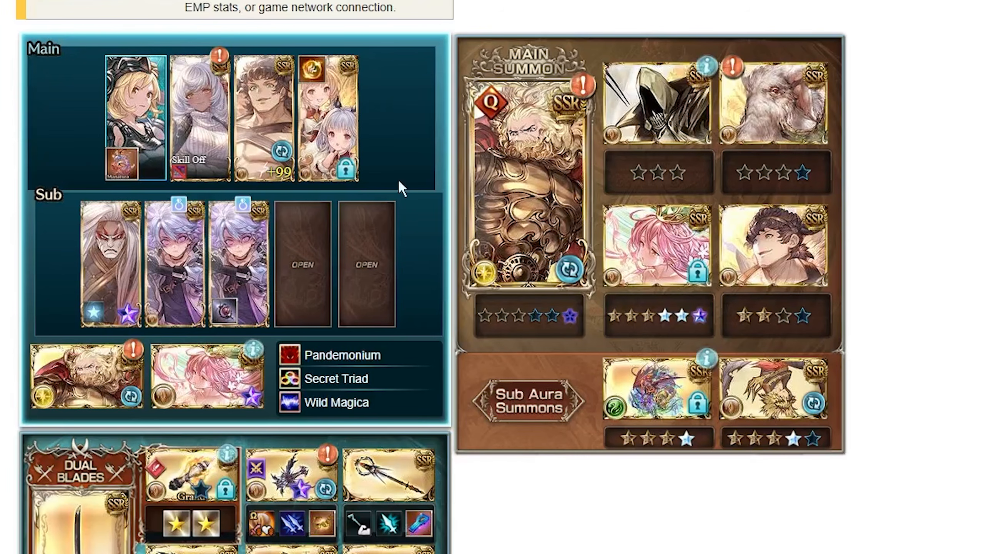
mouse_move(285, 155)
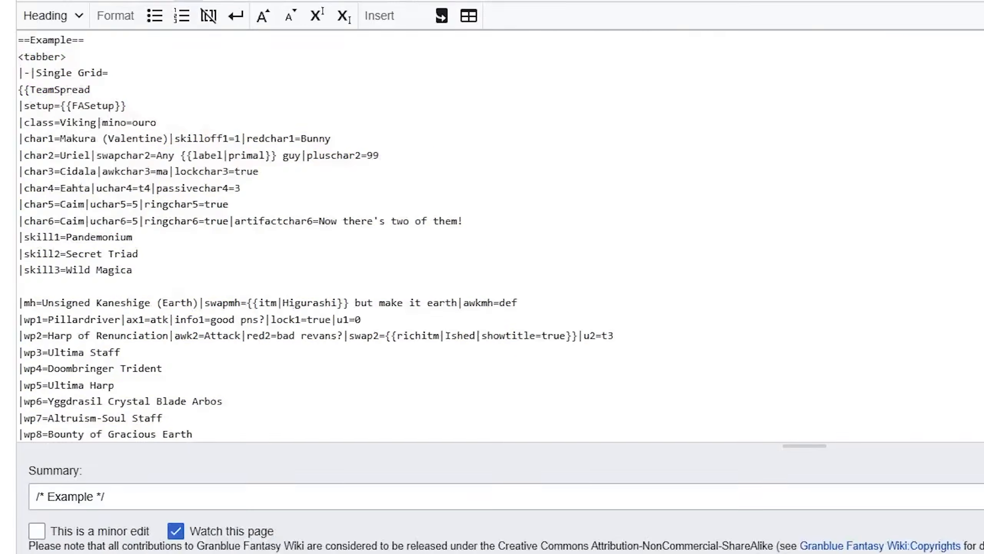
double_click(138, 176)
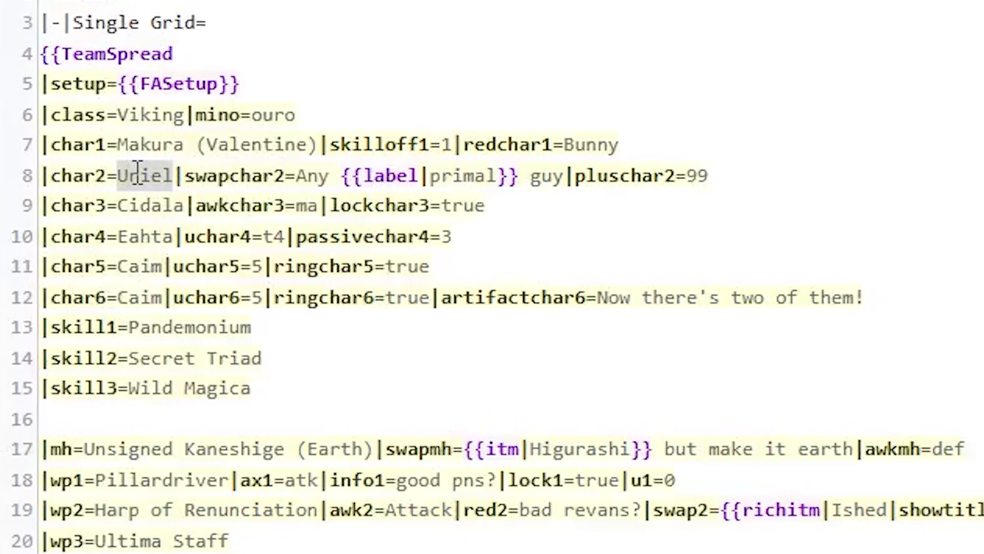
double_click(217, 176)
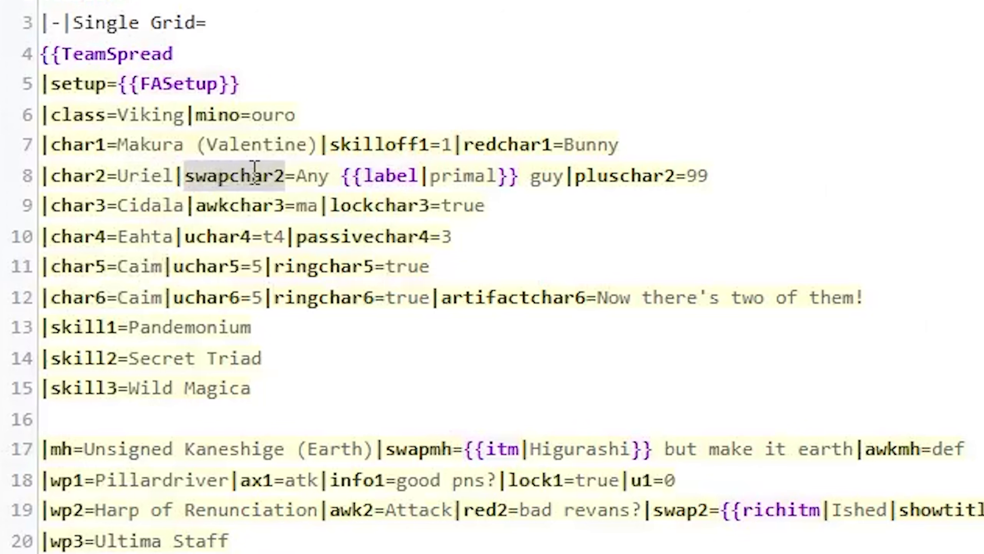
click(318, 188)
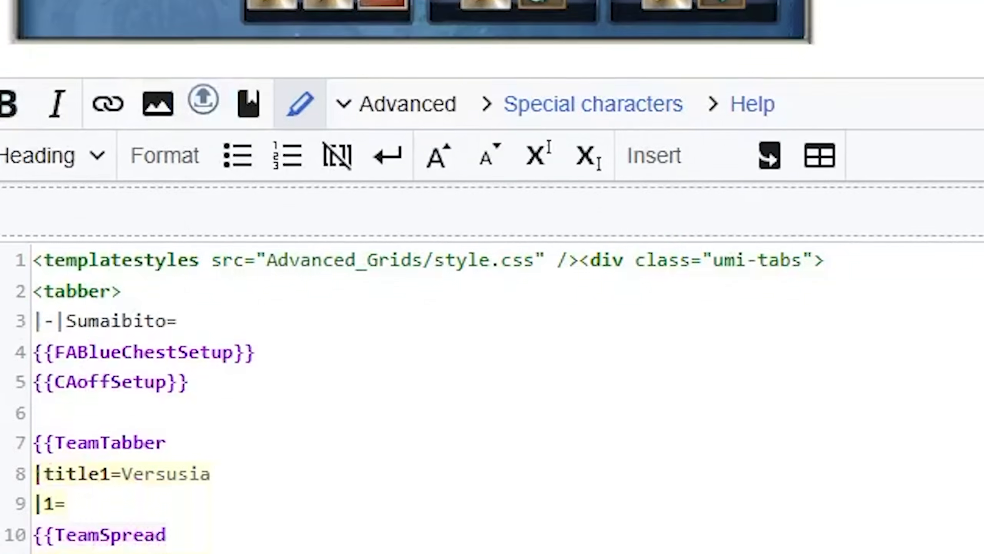
- Append |swapchar1=Makura to the char1 line of the Cool Setup tab and preview the character's replacement note
scroll(699, 413, down, 15)
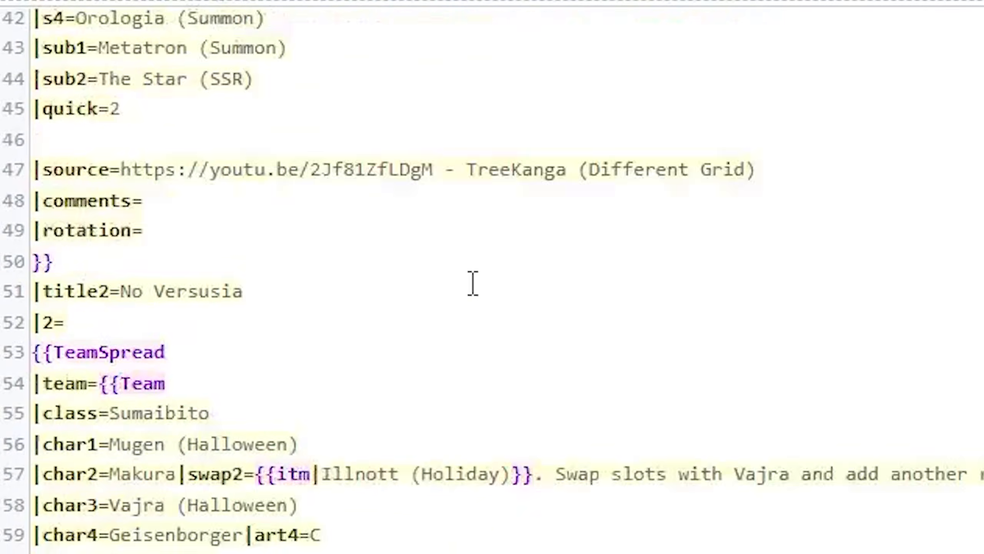
scroll(427, 353, down, 8)
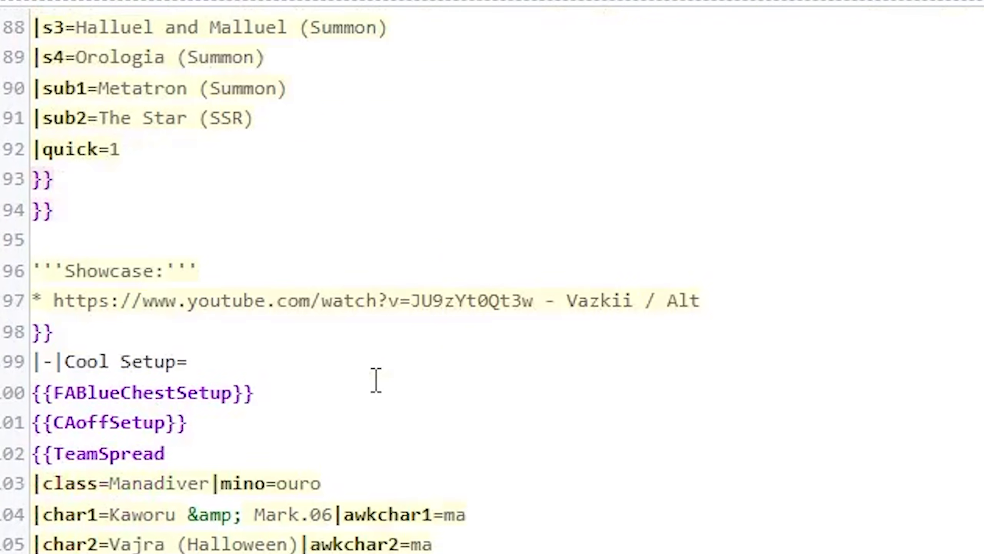
scroll(223, 388, down, 2)
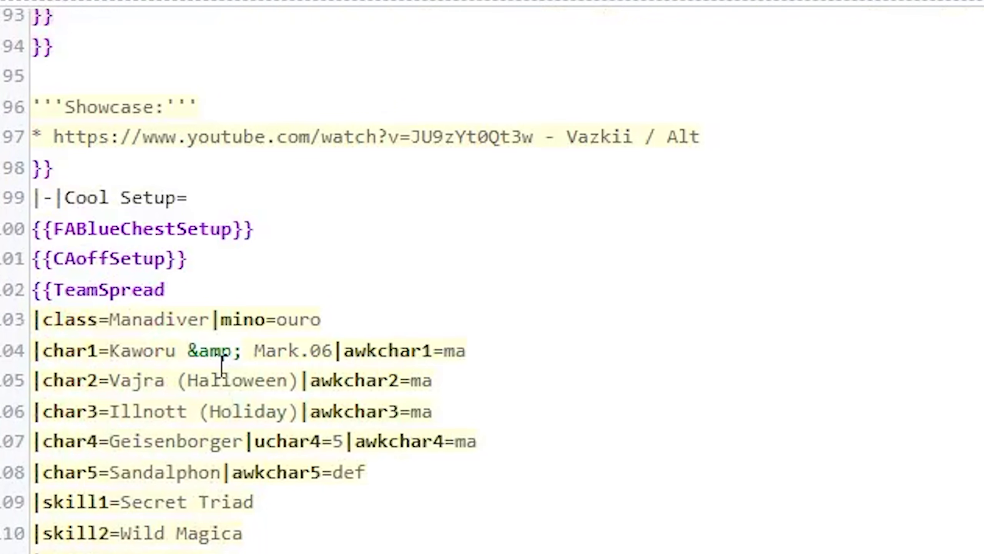
drag(99, 361, 42, 361)
click(543, 355)
text(|swapchar1=)
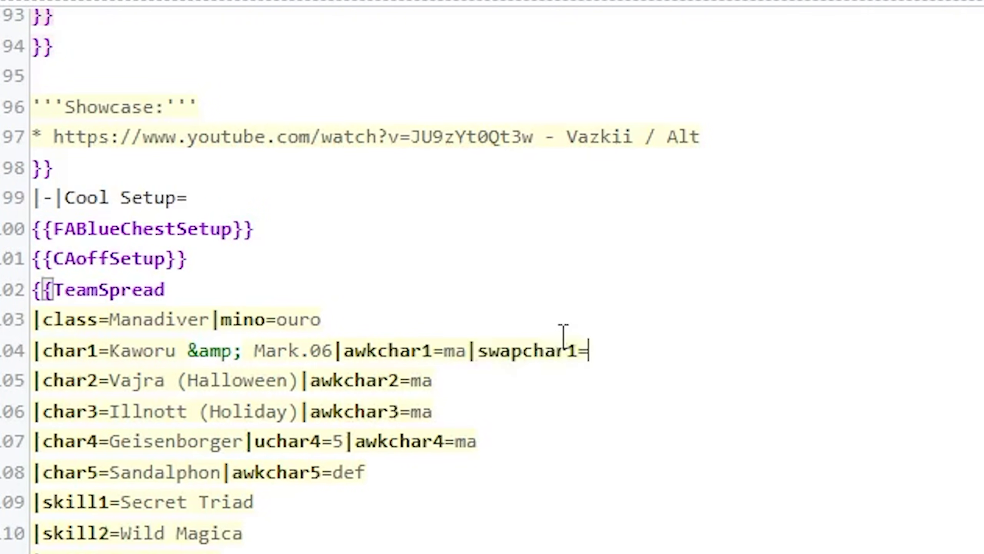
text(Makura)
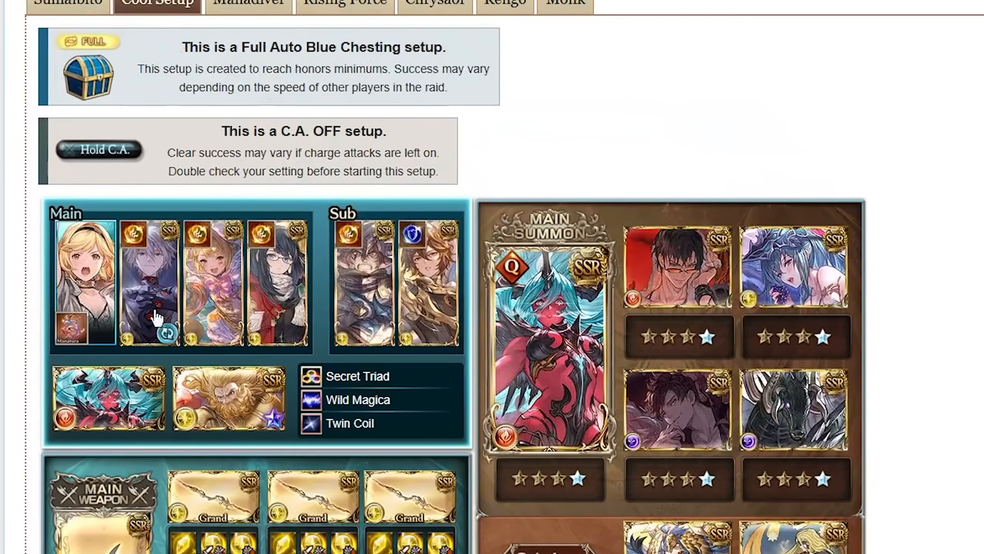
mouse_move(146, 236)
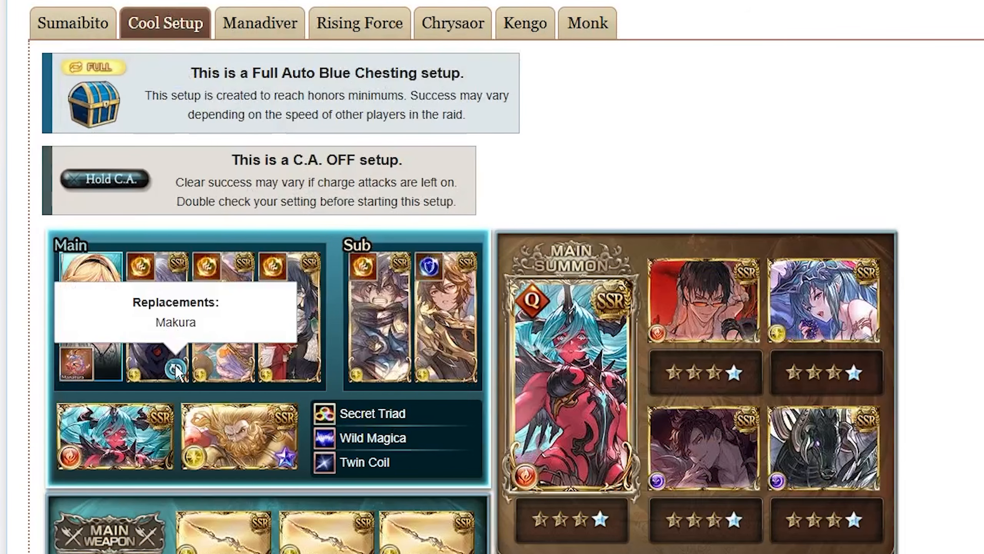
- Wrap the swapchar1 value in the Cool Setup source with the itm template so it reads {{itm|Makura}}
scroll(823, 95, down, 15)
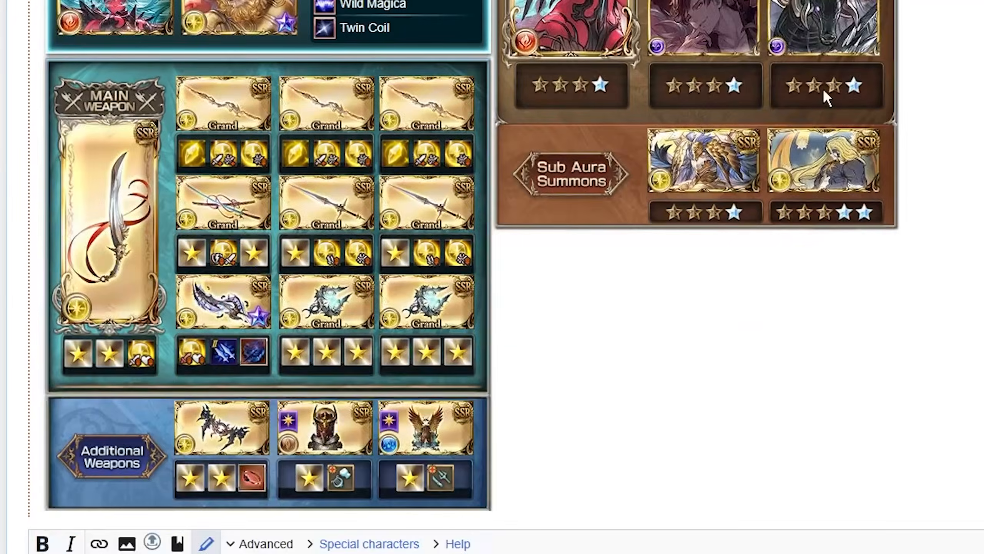
scroll(265, 492, down, 20)
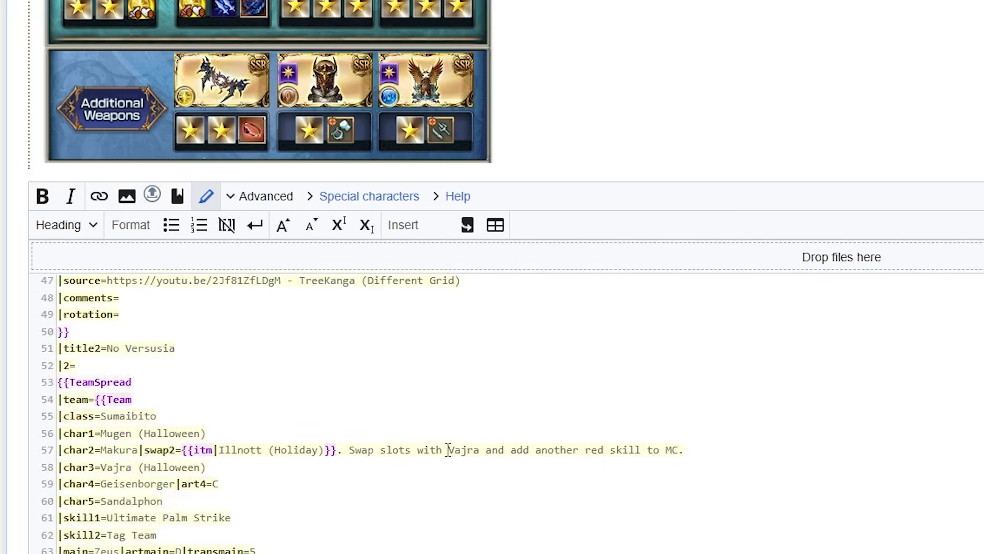
scroll(400, 457, down, 17)
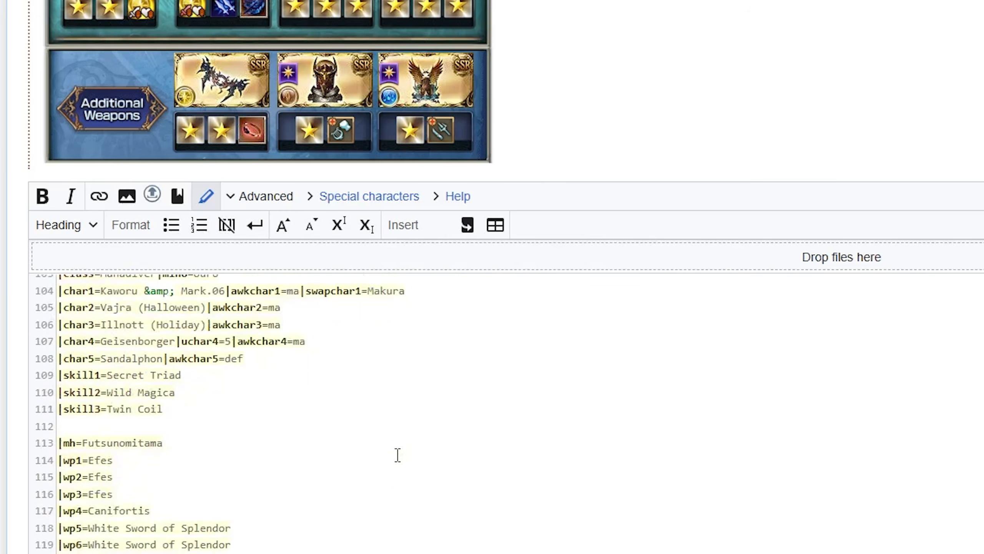
scroll(390, 287, up, 18)
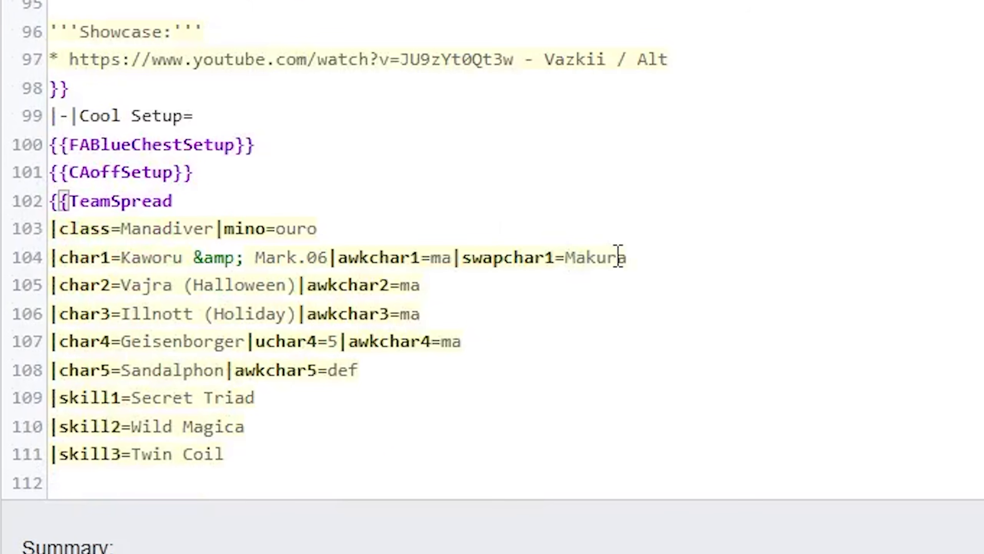
text({{)
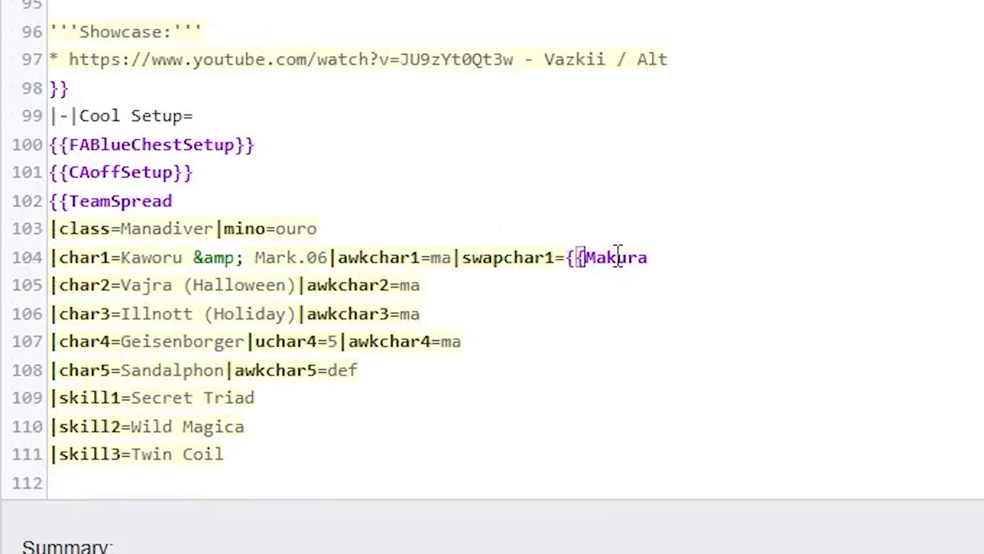
text(itm)
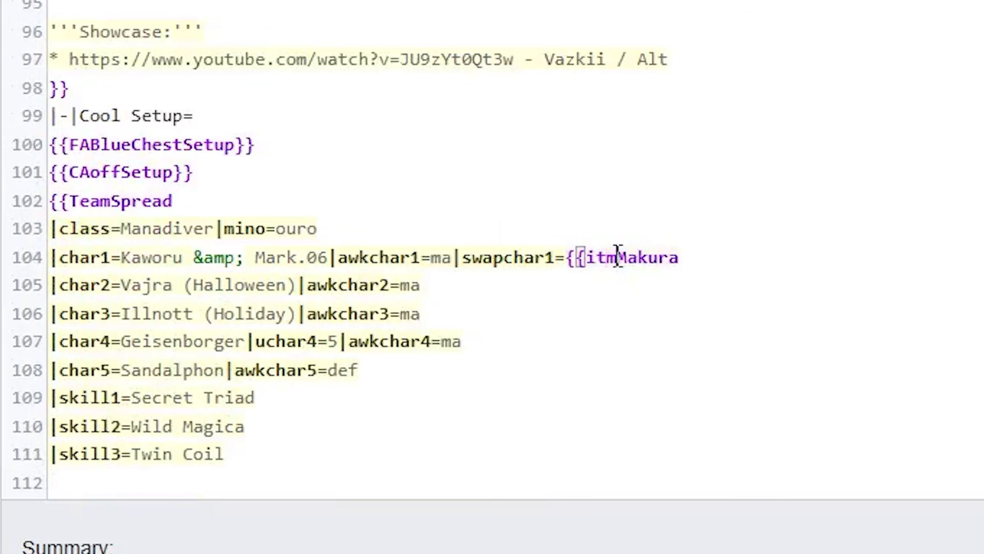
text(|)
key(End)
text(}})
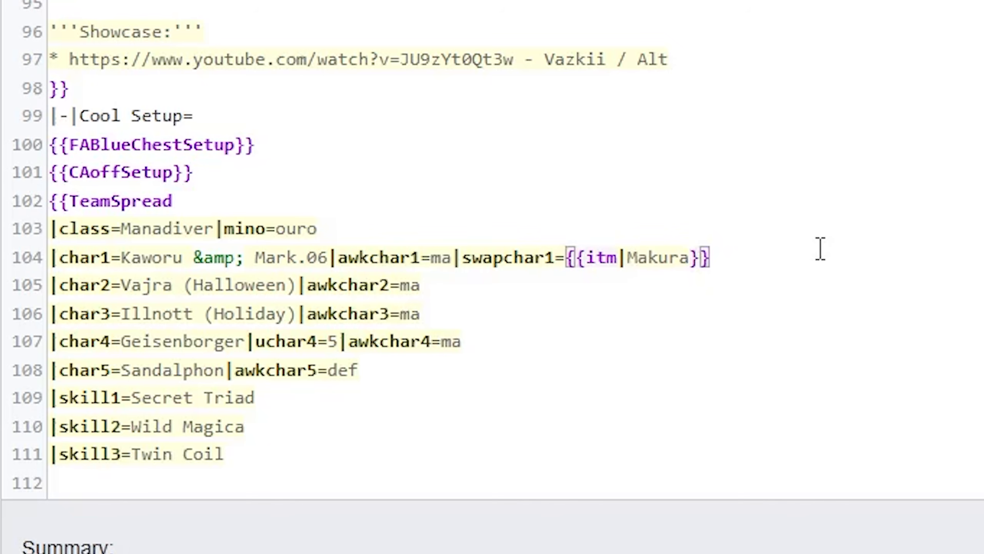
- Review the itm markup on the char1 line, preview the page and check the first character's replacement note
drag(770, 257, 566, 257)
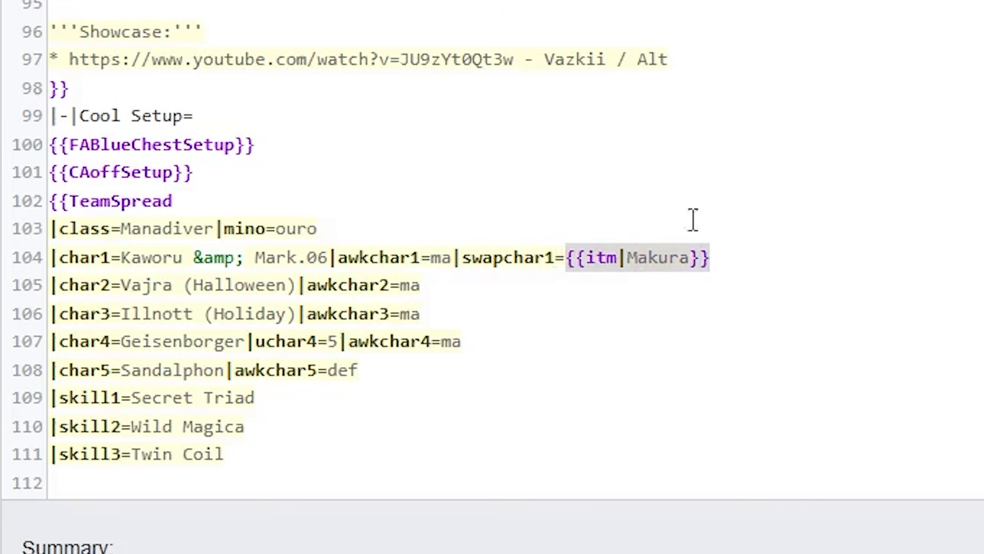
click(835, 257)
double_click(649, 260)
click(780, 259)
double_click(597, 256)
click(797, 259)
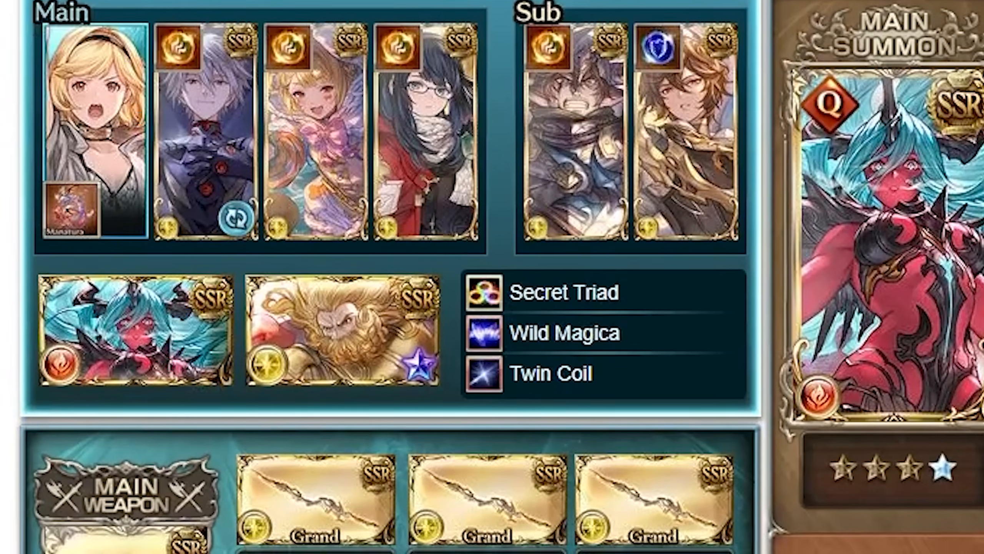
mouse_move(240, 247)
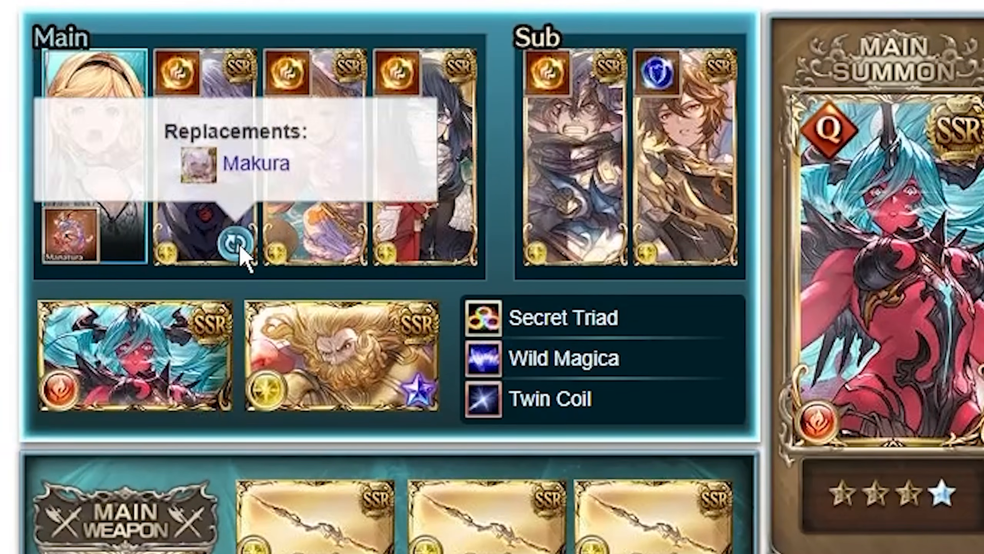